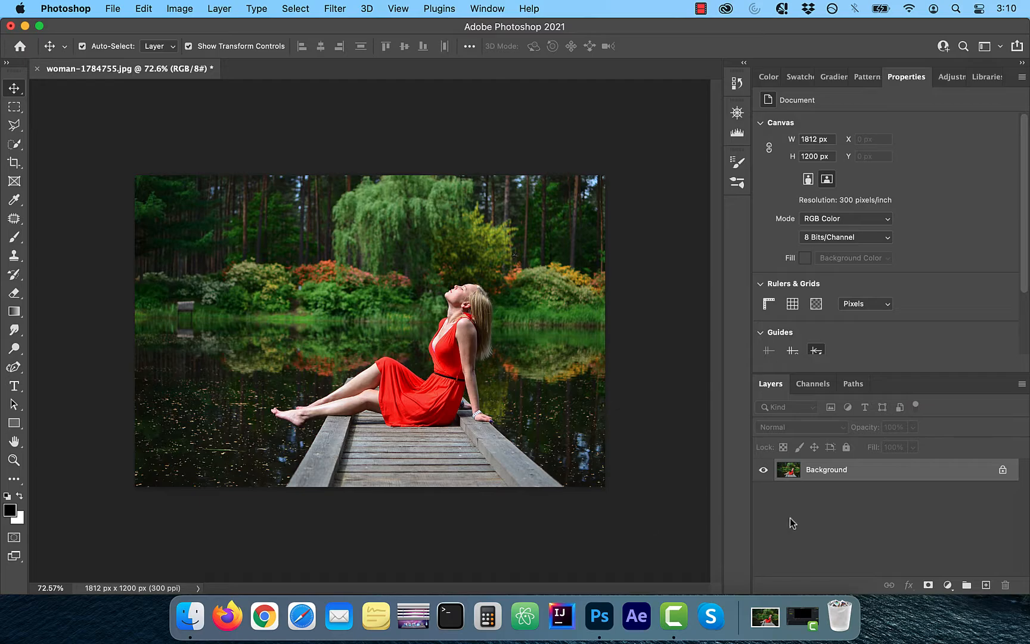
Step: Duplicate the Background layer, hide the original, and select the woman, dock and dark water with the Quick Selection tool
drag(839, 470, 985, 585)
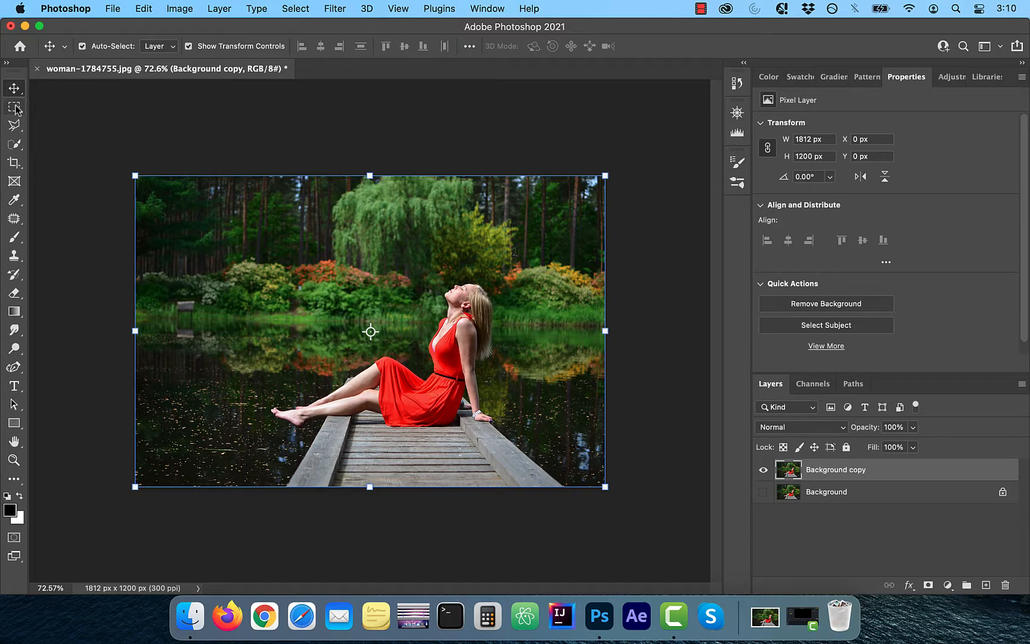
click(13, 147)
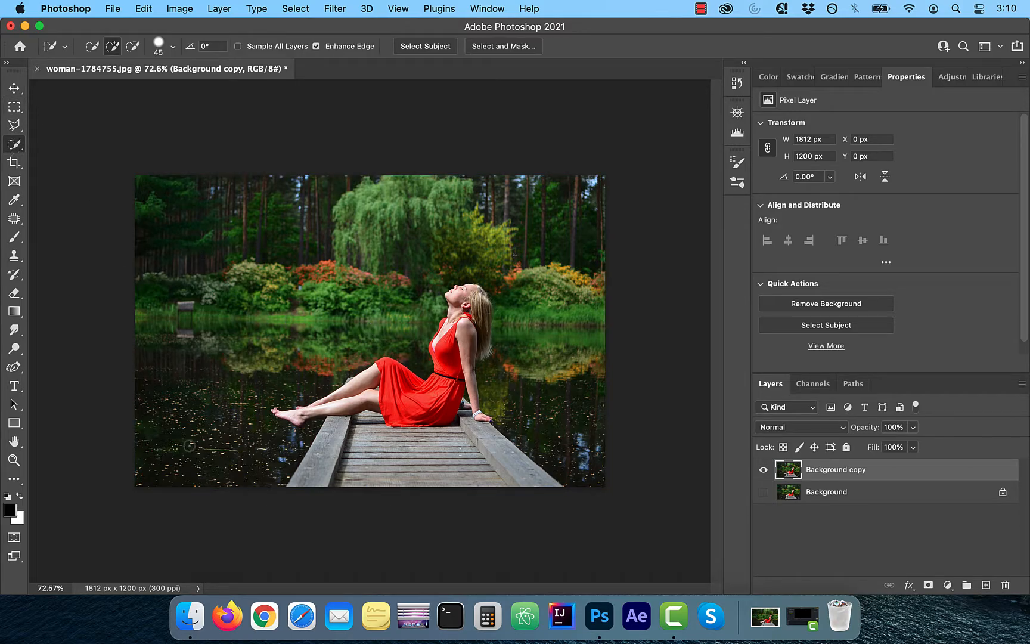
mouse_move(142, 376)
mouse_down()
mouse_move(531, 459)
mouse_move(310, 376)
mouse_move(454, 354)
mouse_move(475, 305)
mouse_up()
scroll(475, 305, up, 3)
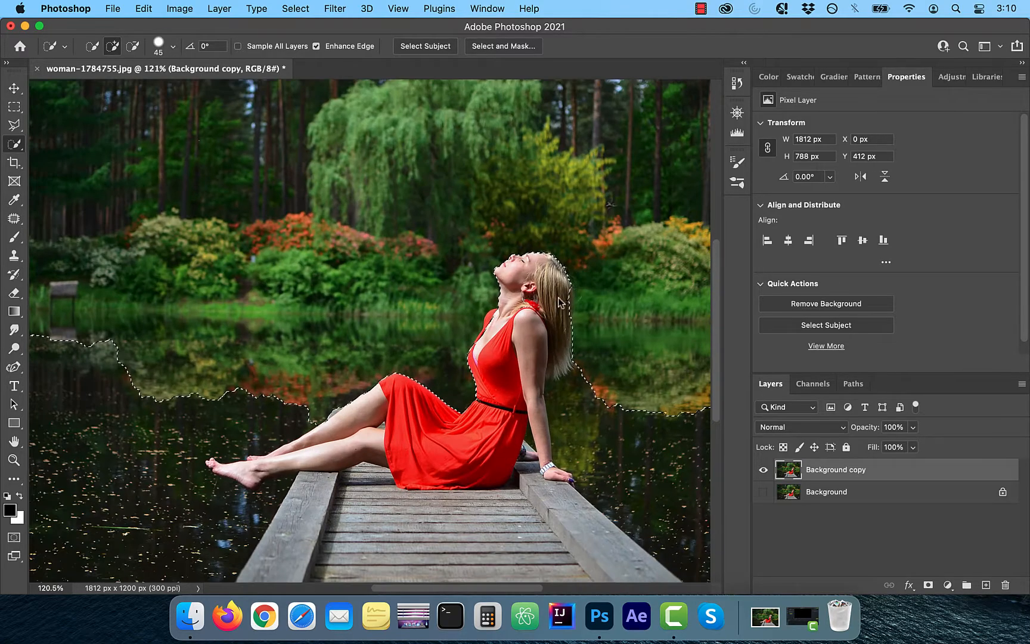
scroll(480, 307, down, 2)
click(427, 374)
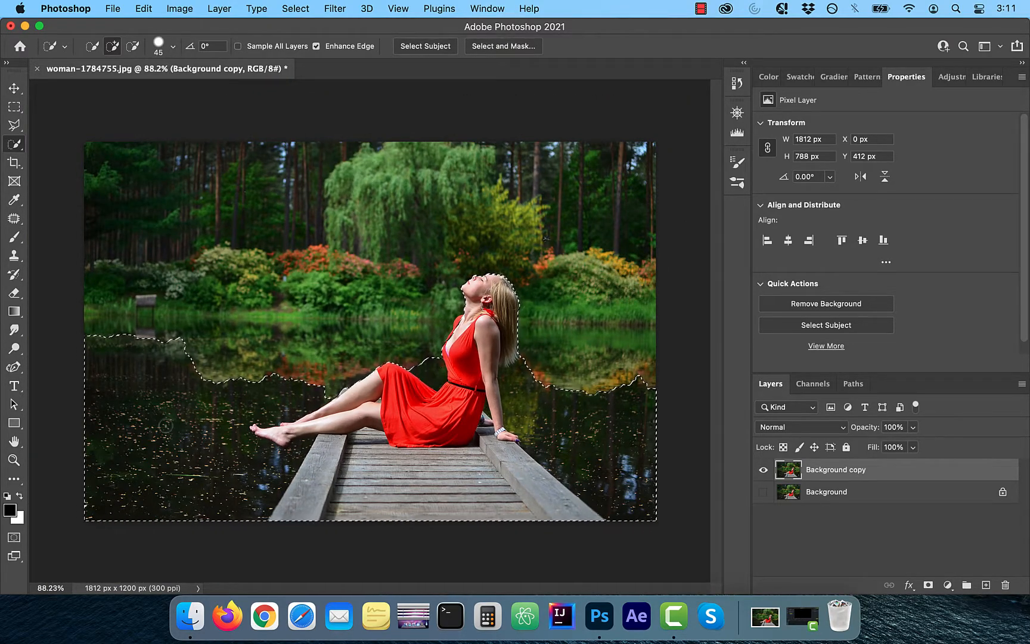
drag(141, 341, 179, 347)
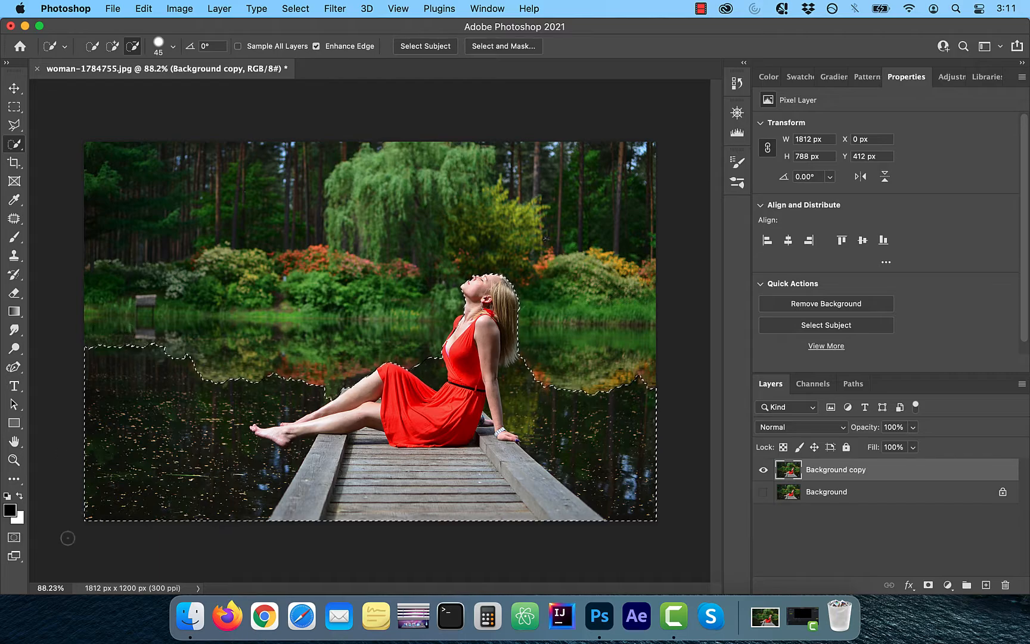
Step: Replace the selected woman, dock and water using Content-Aware Fill with Auto sampling, output to the current layer
key(v)
click(144, 10)
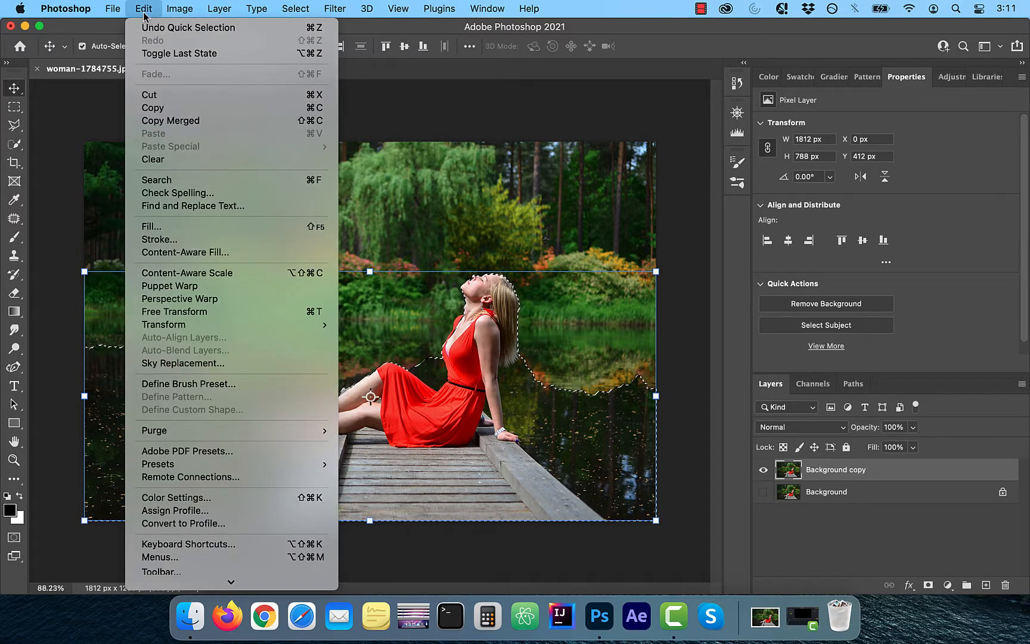
click(208, 252)
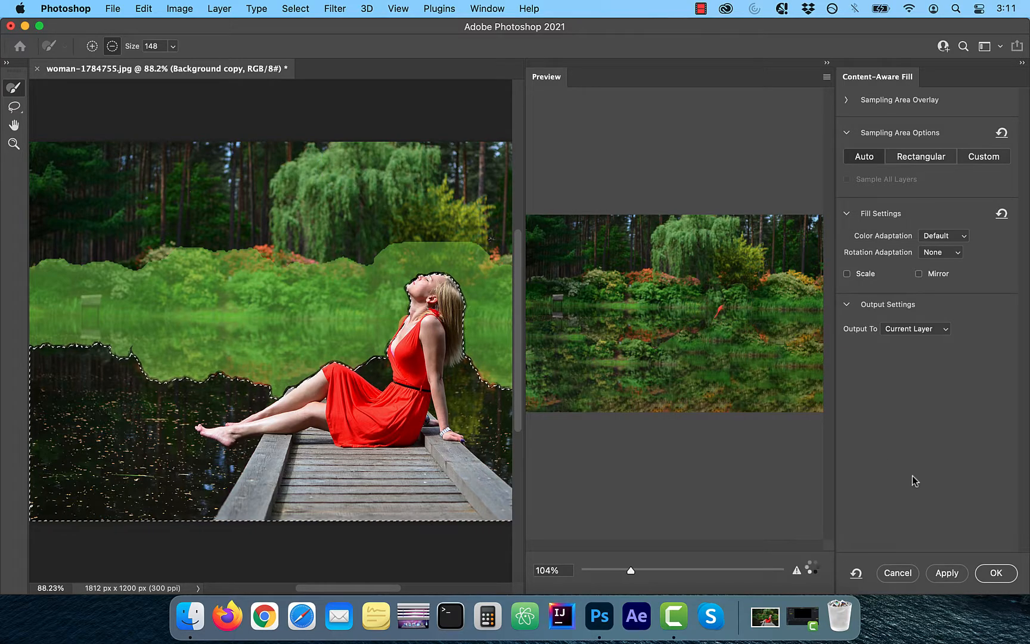
click(997, 575)
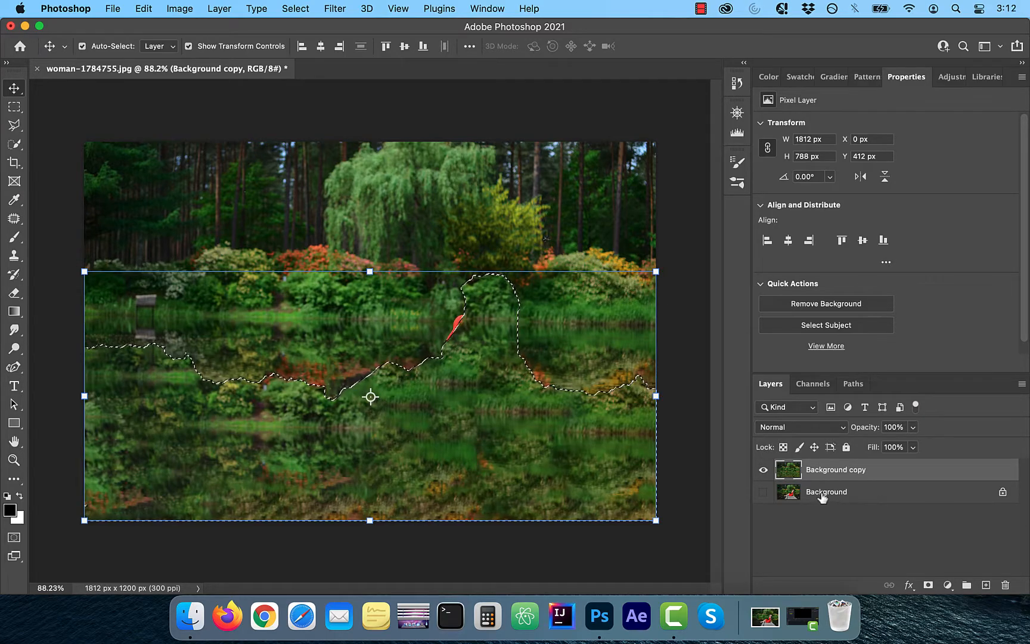
Step: Duplicate the Background layer again, show it instead of the filled copy, and mask it to the active selection
drag(823, 498, 988, 586)
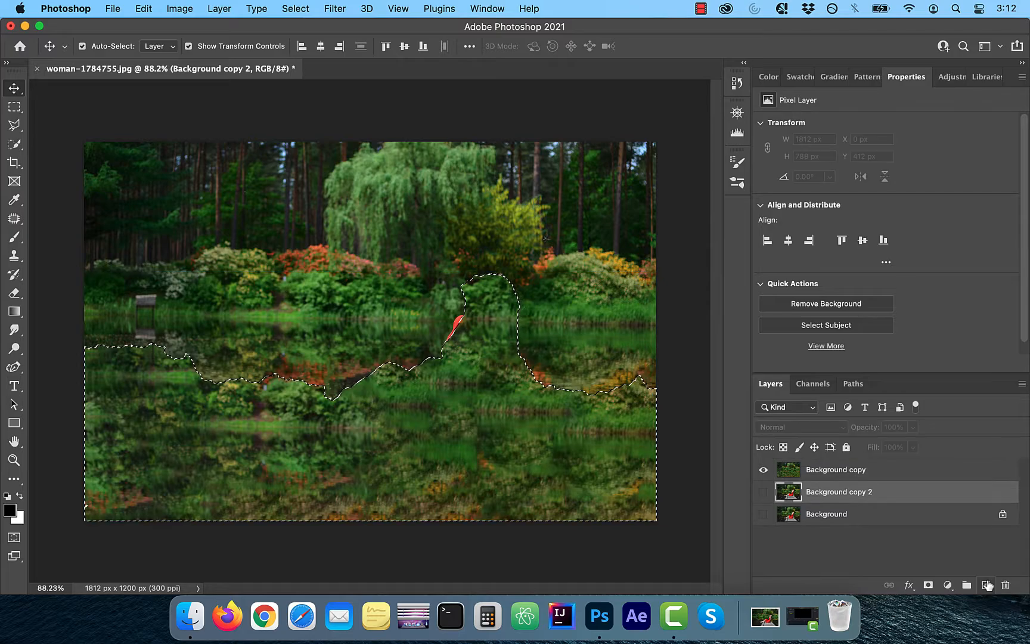
click(764, 471)
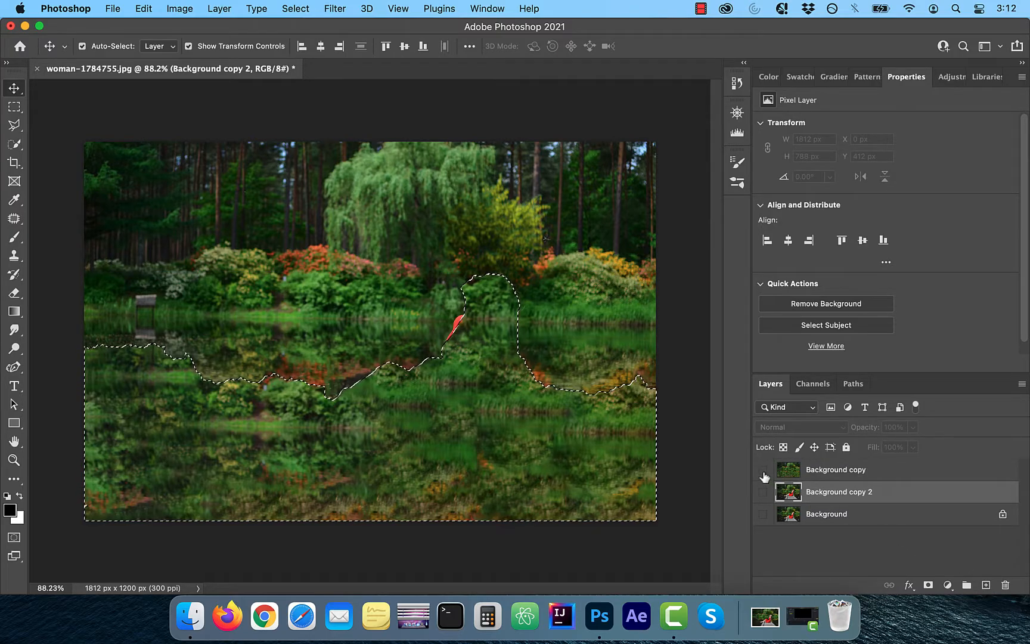
click(763, 492)
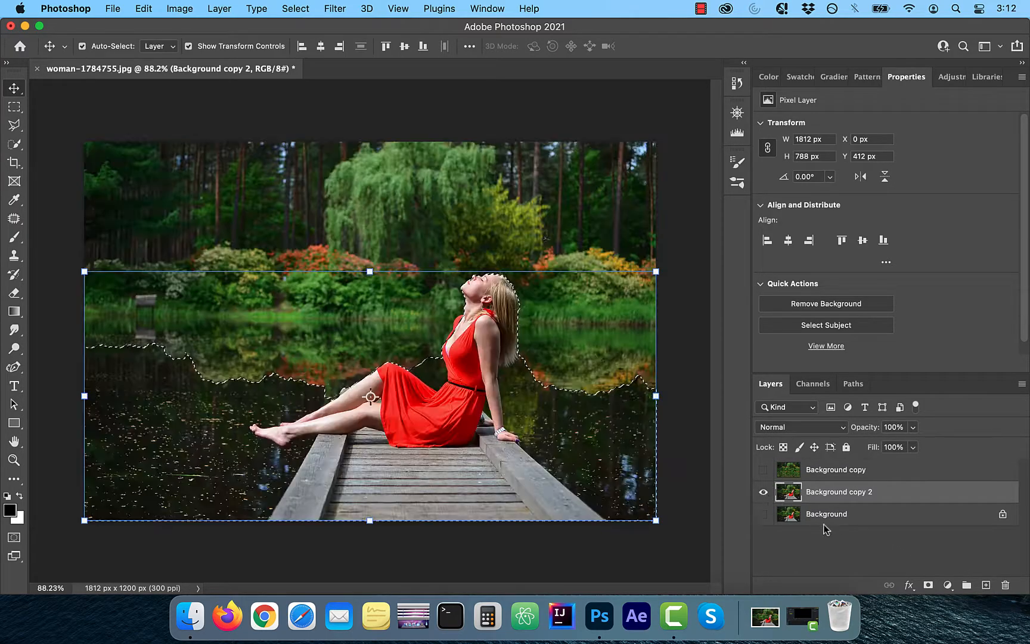
click(930, 584)
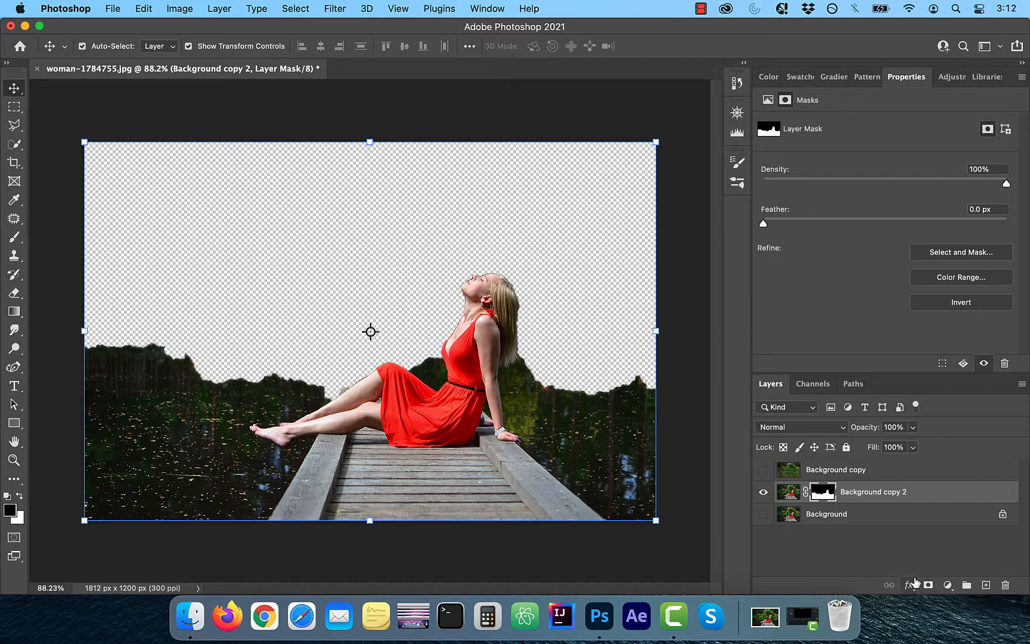
Step: Rename the masked layer showing the woman, dock and water as "model + water"
double_click(873, 496)
text(model + water)
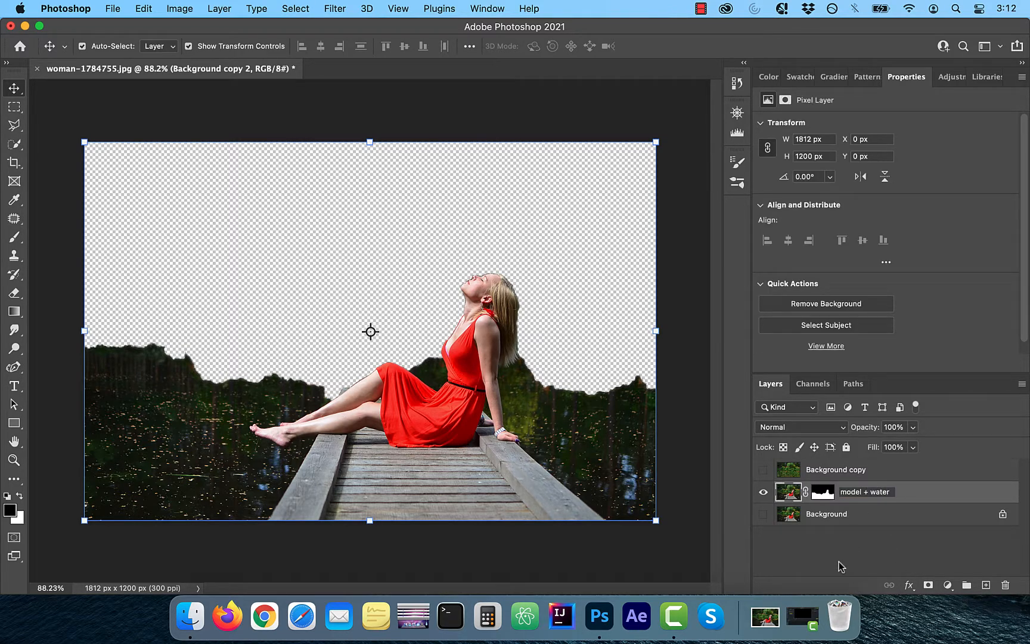
key(Return)
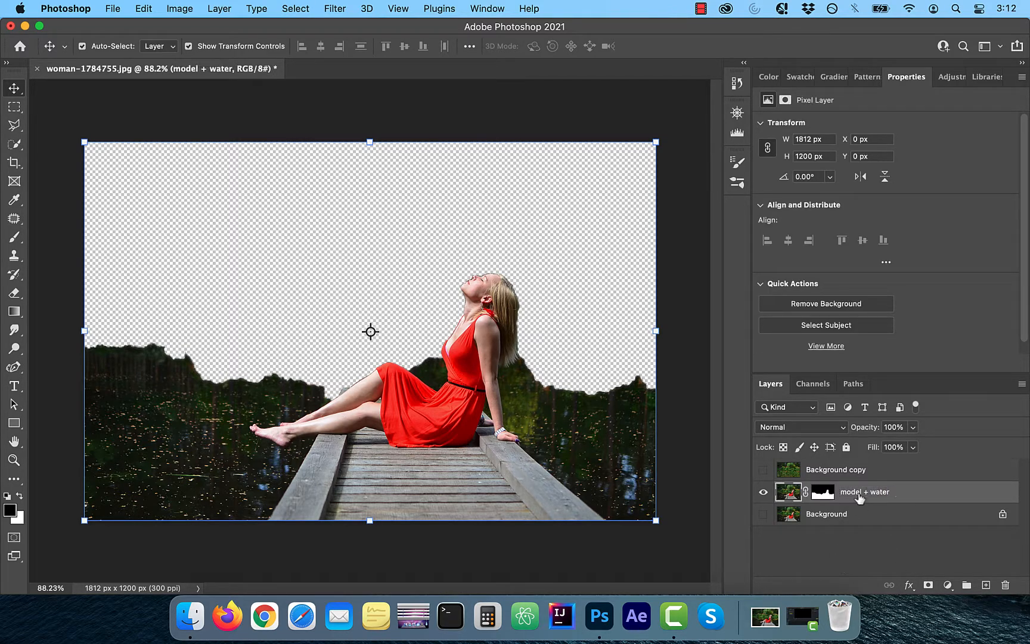
Step: Duplicate and show another Background copy, then mask it to the willow, shrubs and their reflections using a Quick Selection
drag(821, 516, 983, 585)
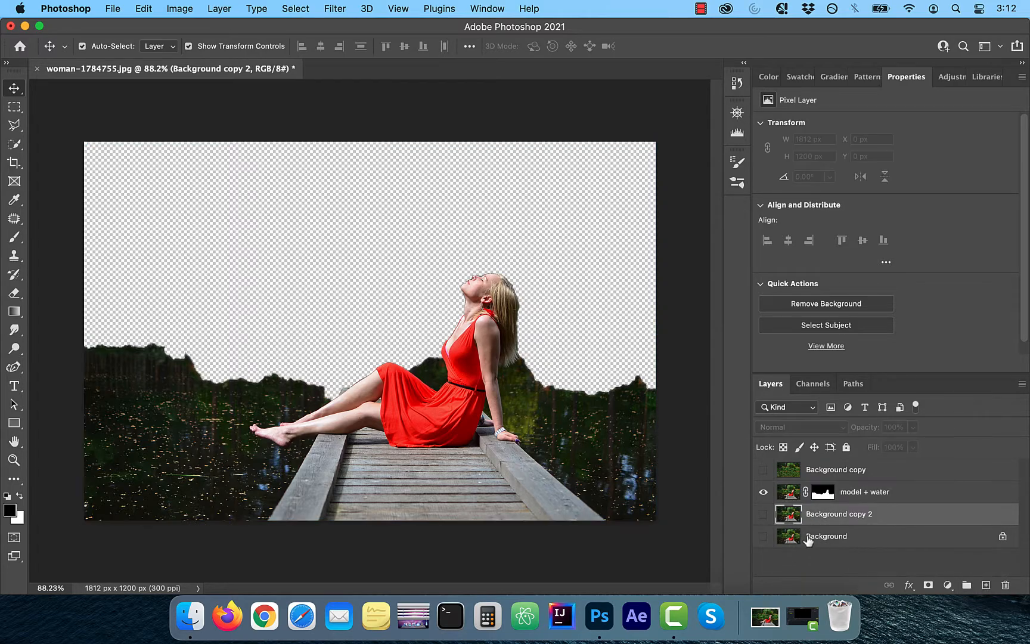
click(763, 514)
click(14, 148)
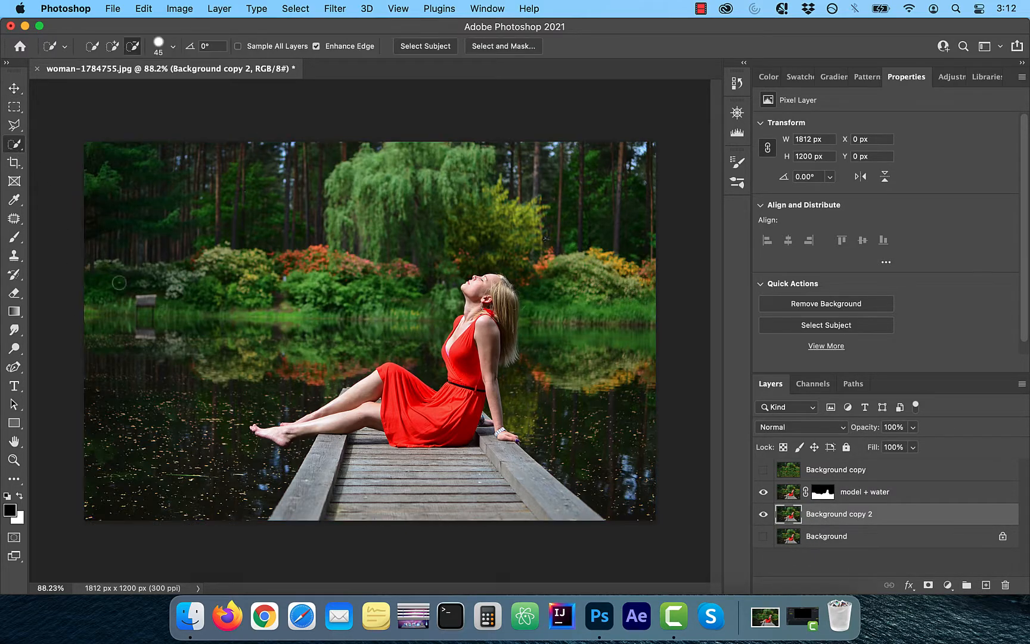
mouse_move(94, 287)
mouse_down()
mouse_move(135, 292)
mouse_move(351, 269)
mouse_move(429, 286)
mouse_move(597, 263)
mouse_move(477, 179)
mouse_move(539, 367)
mouse_up()
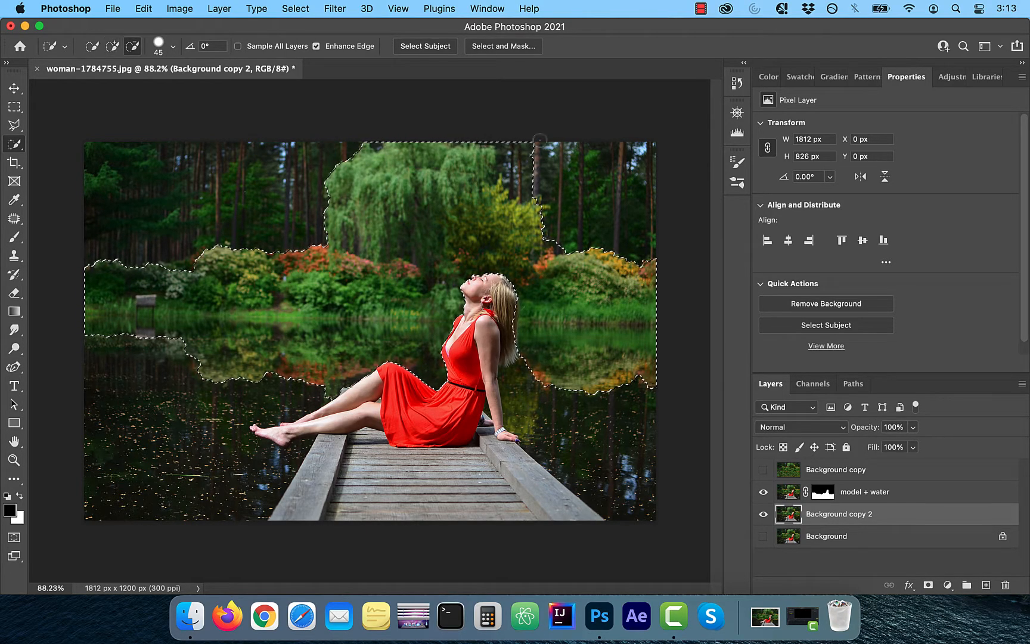
drag(524, 154, 520, 182)
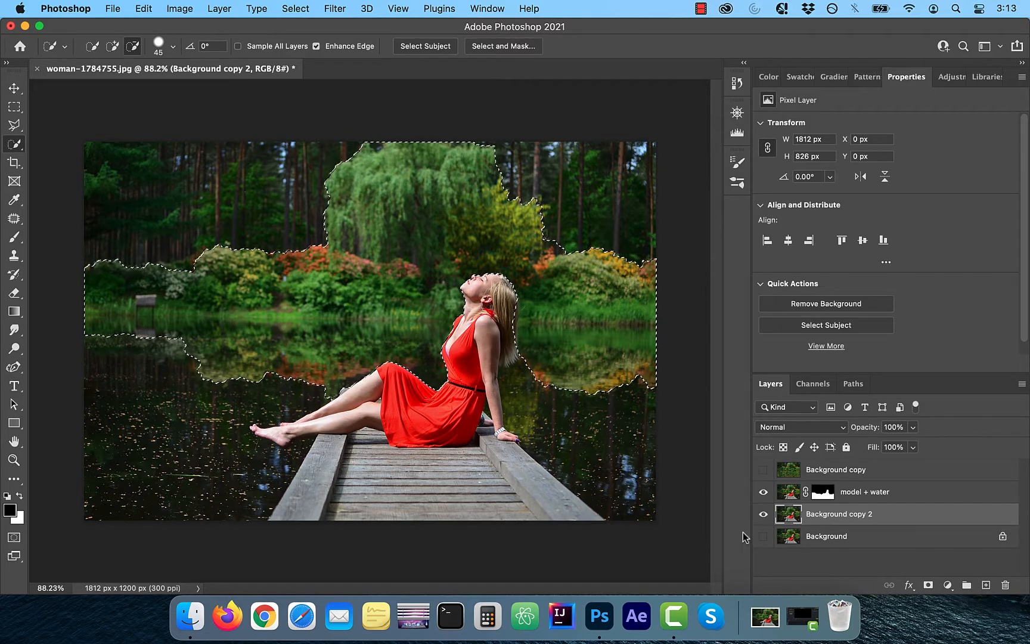
click(928, 587)
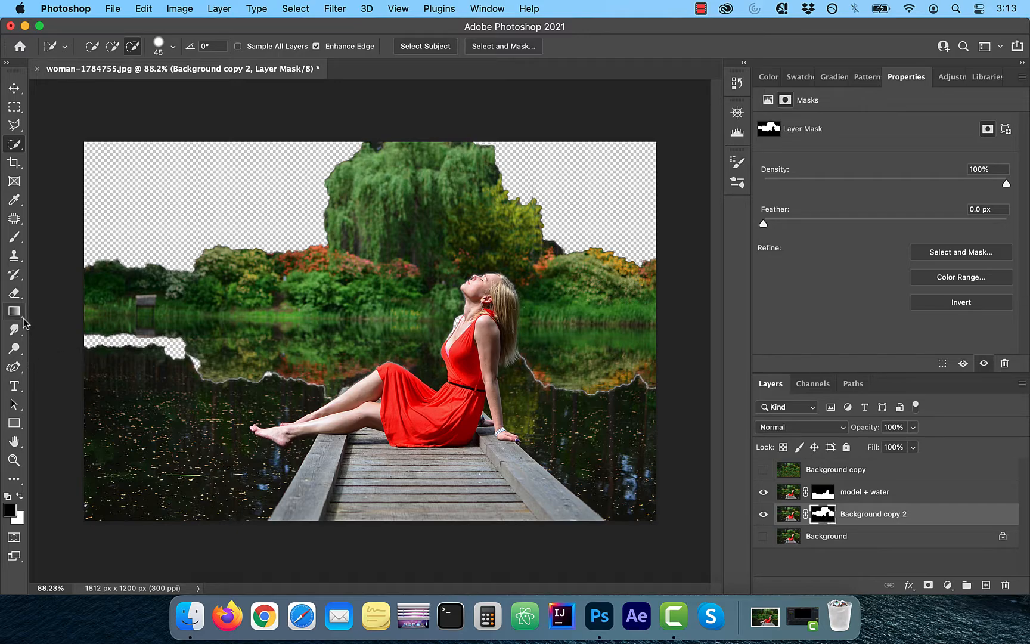
Step: Paint white on the plants layer's mask along the waterline to close the gaps against the model + water layer
click(14, 237)
key(x)
mouse_move(96, 330)
mouse_down()
mouse_move(206, 369)
mouse_move(334, 387)
mouse_up()
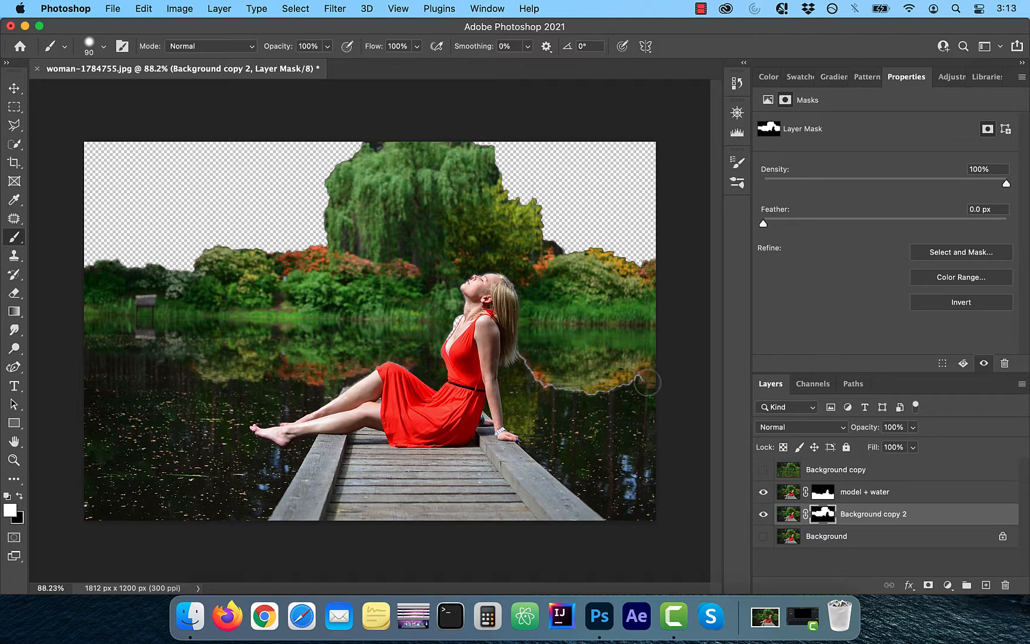
mouse_move(652, 385)
mouse_down()
mouse_move(572, 378)
mouse_move(525, 351)
mouse_up()
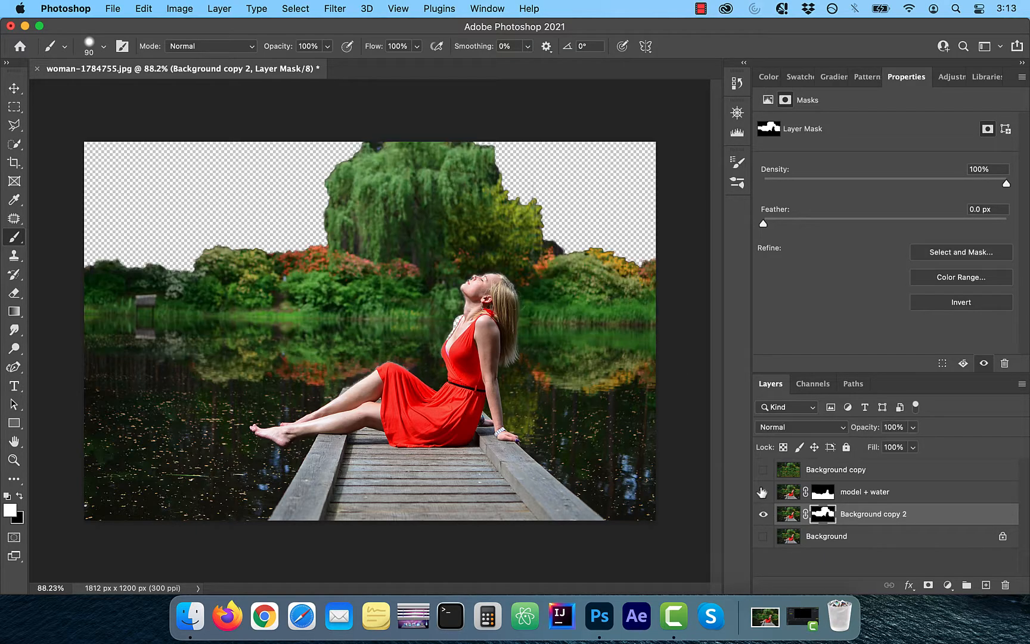
click(762, 492)
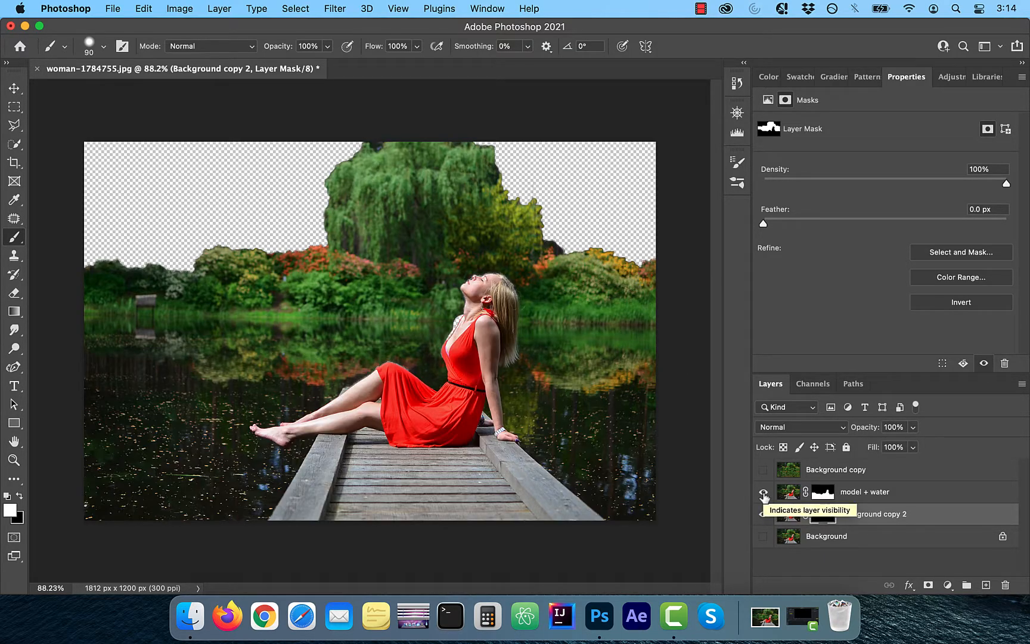
Step: Move the filled layer below the masked layers, place a new Background duplicate directly above it, and show only that duplicate
click(764, 470)
drag(845, 475, 986, 584)
click(834, 537)
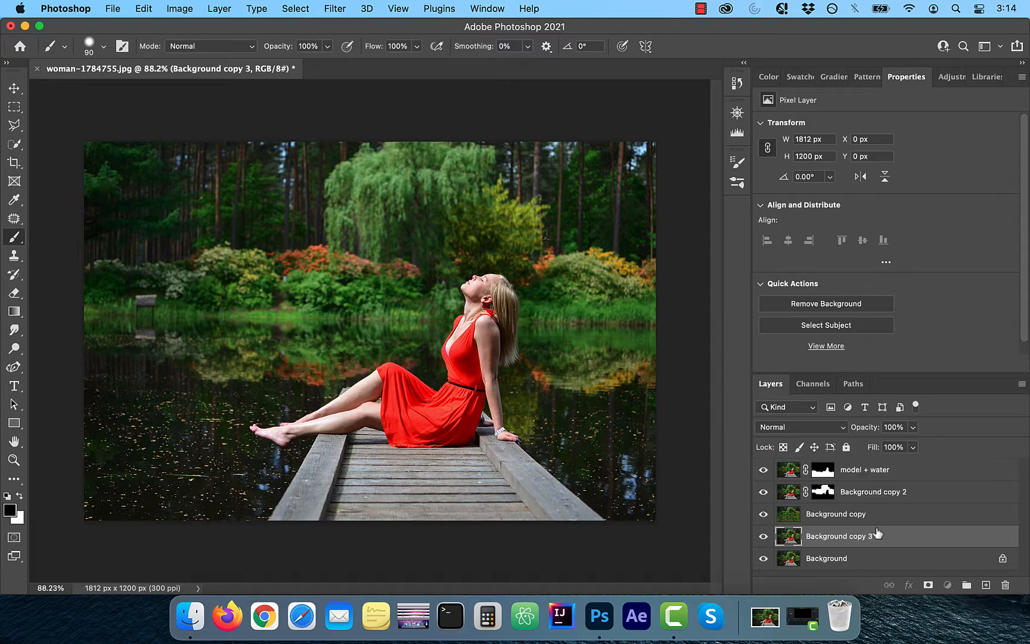
drag(877, 534, 846, 513)
click(763, 470)
click(763, 492)
click(764, 536)
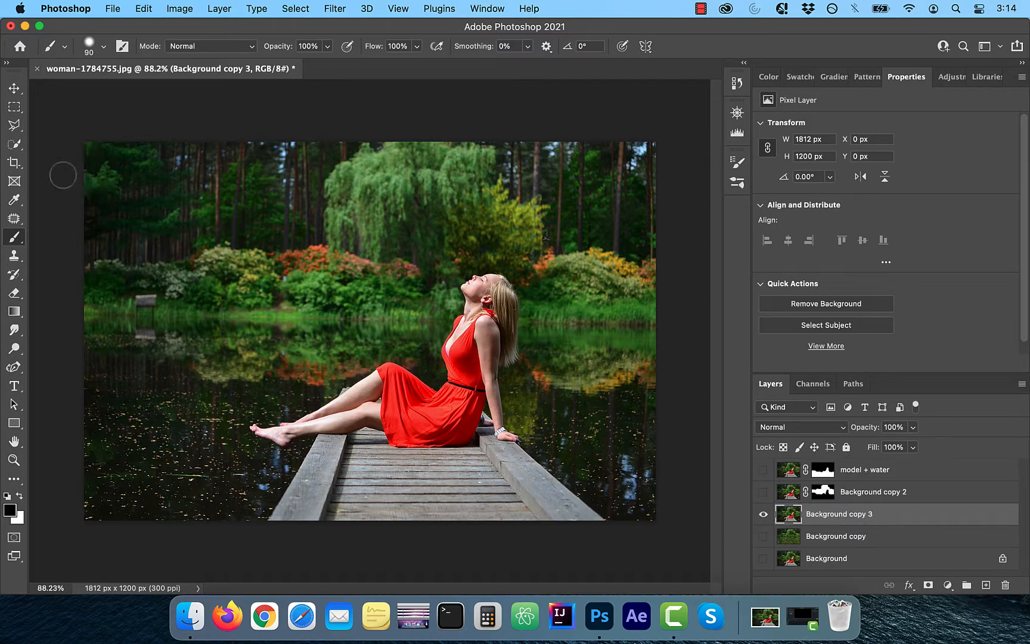
Step: Select the dark forest on both sides of the willow with the Quick Selection tool and mask Background copy 3 to it
key(w)
mouse_move(87, 145)
mouse_down()
mouse_move(179, 179)
mouse_move(352, 154)
mouse_up()
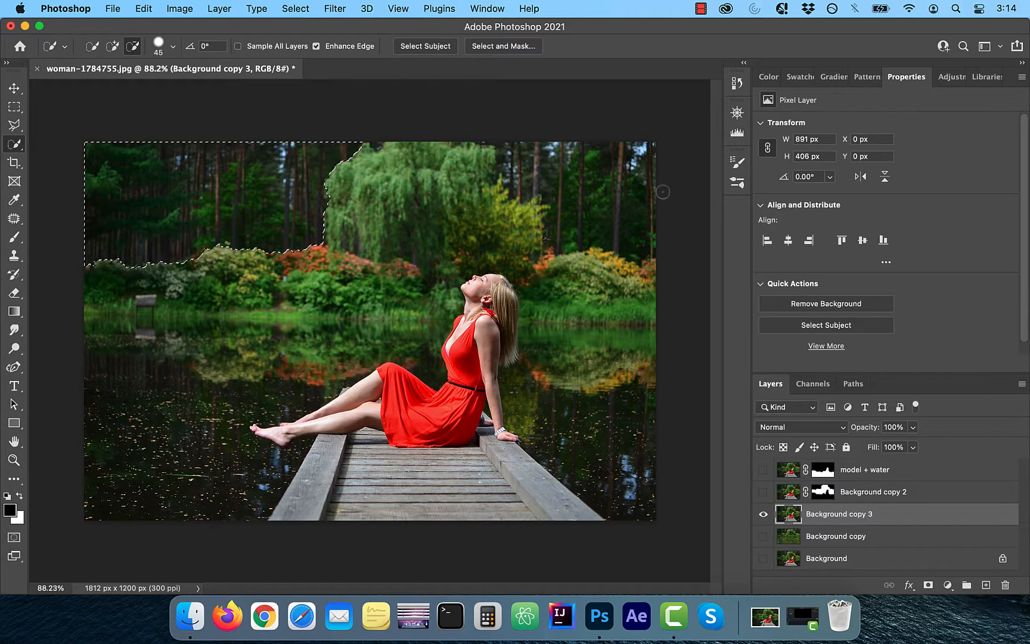
mouse_move(641, 154)
mouse_down()
mouse_move(501, 150)
mouse_move(510, 166)
mouse_move(625, 130)
mouse_move(650, 144)
mouse_move(651, 169)
mouse_up()
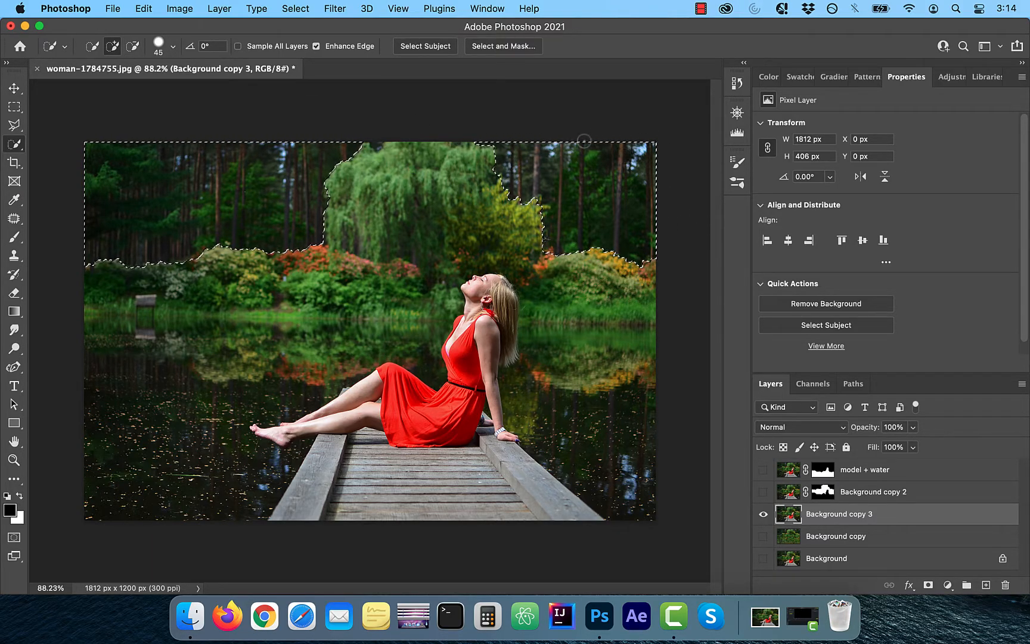
click(929, 585)
Step: Show the two upper masked layers and paint white on the forest layer's mask to close the gaps above the shrubs
click(763, 492)
click(763, 470)
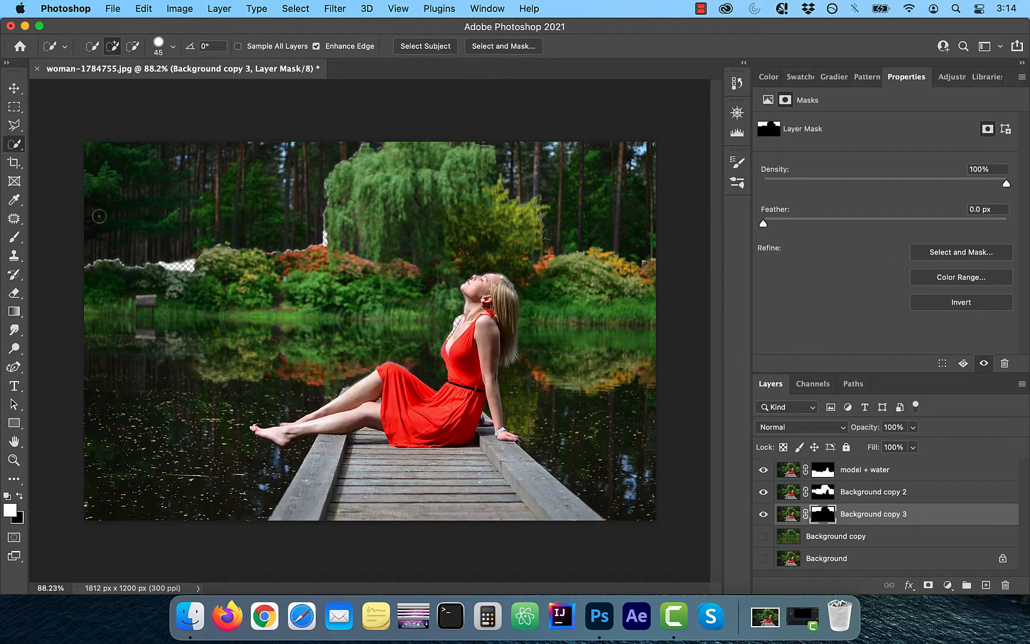
click(14, 236)
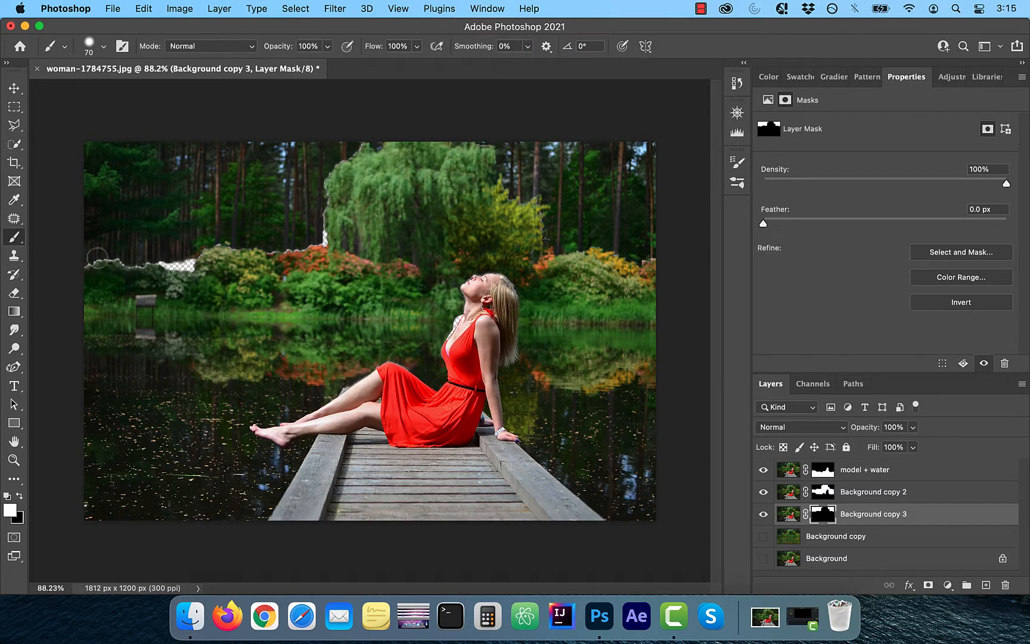
mouse_move(98, 257)
mouse_down()
mouse_move(171, 265)
mouse_move(319, 244)
mouse_move(330, 190)
mouse_up()
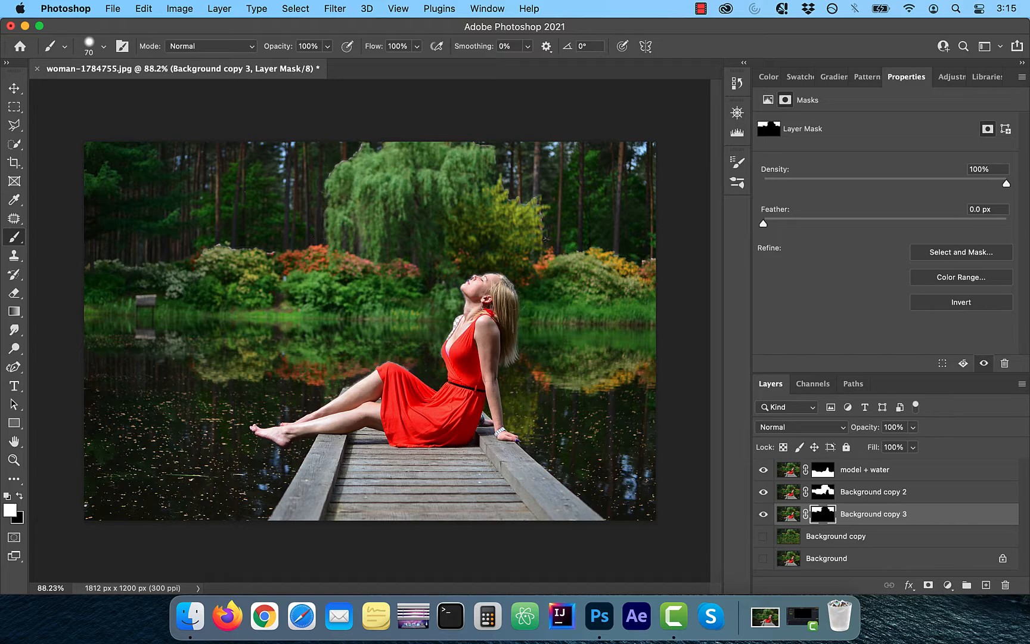
Step: Isolate the masked layer with the willow and shrubs and rename it "plants"
alt+click(763, 492)
double_click(875, 492)
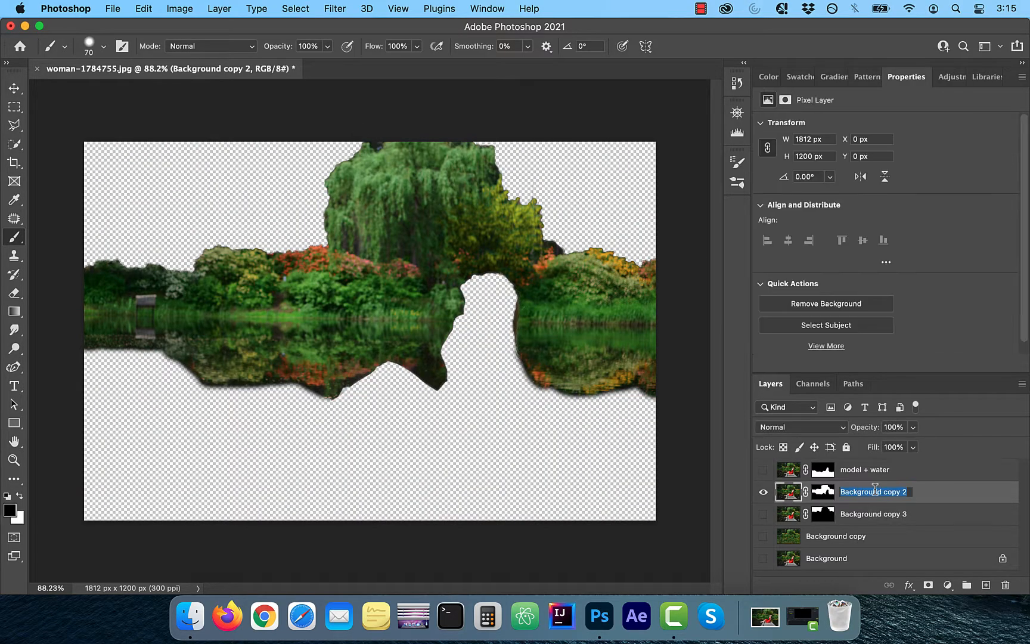
text(plants)
key(Return)
Step: Show the forest layer and rename it "trees", then make the model + water and filled Background copy layers visible
click(763, 514)
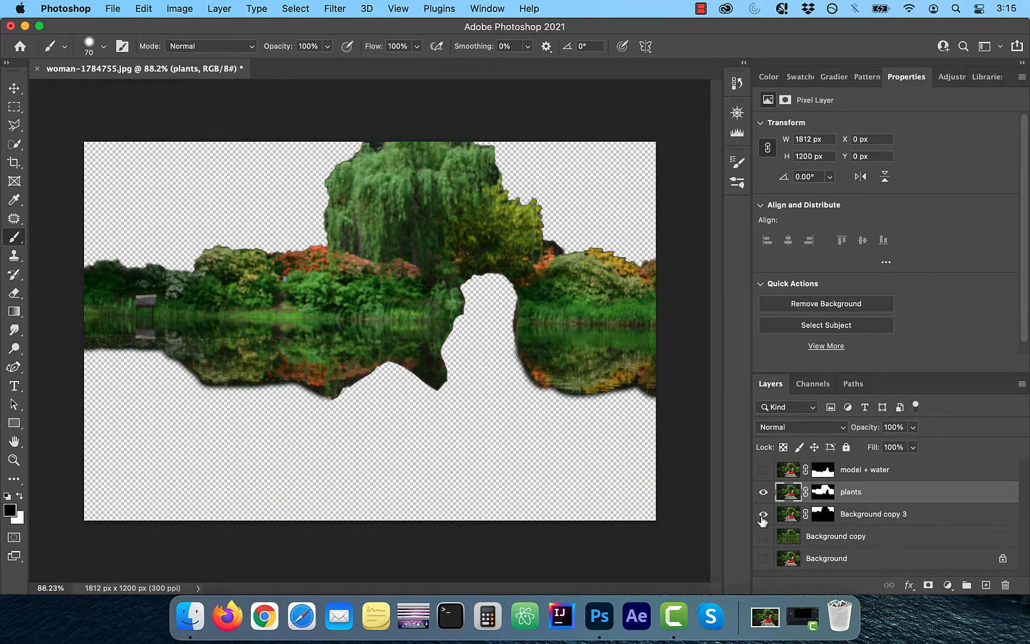
double_click(880, 514)
text(trees)
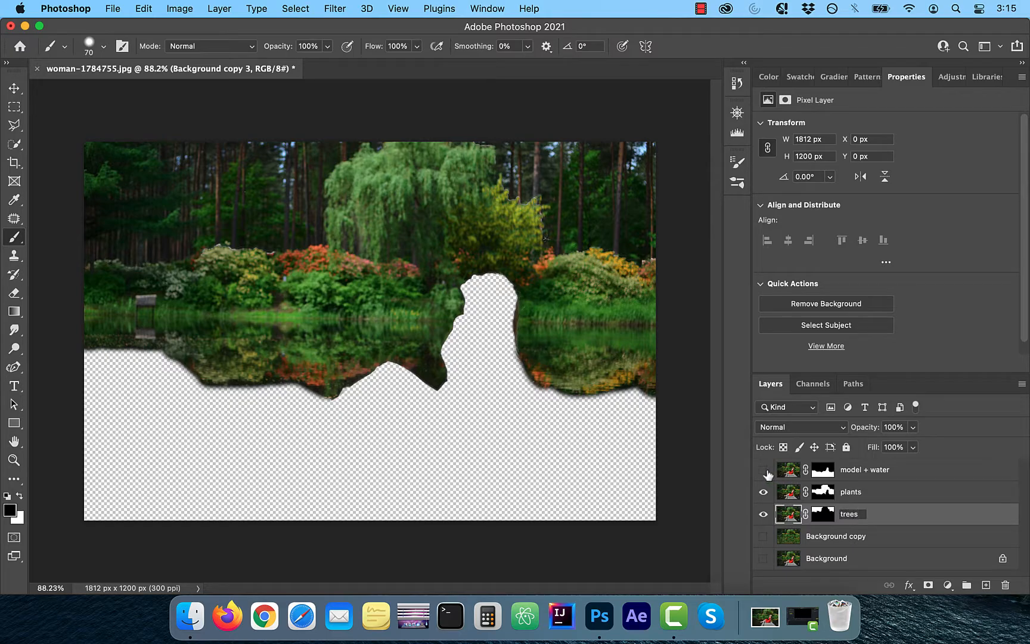
key(Return)
click(764, 470)
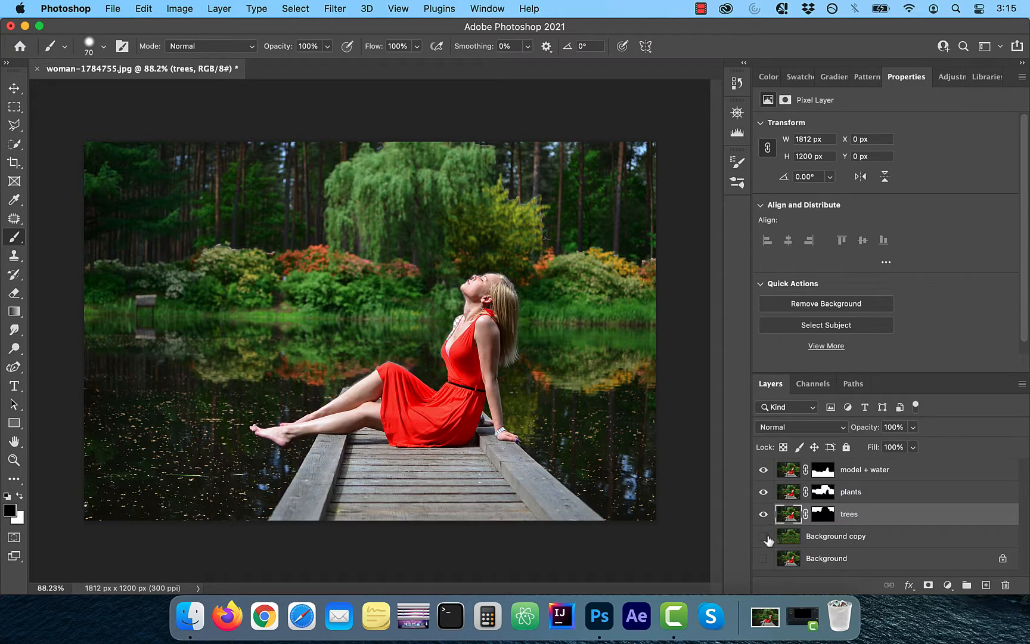
click(766, 538)
Step: Open the video timeline, enlarge it to show all layer tracks, and expand the model + water track's properties
click(13, 89)
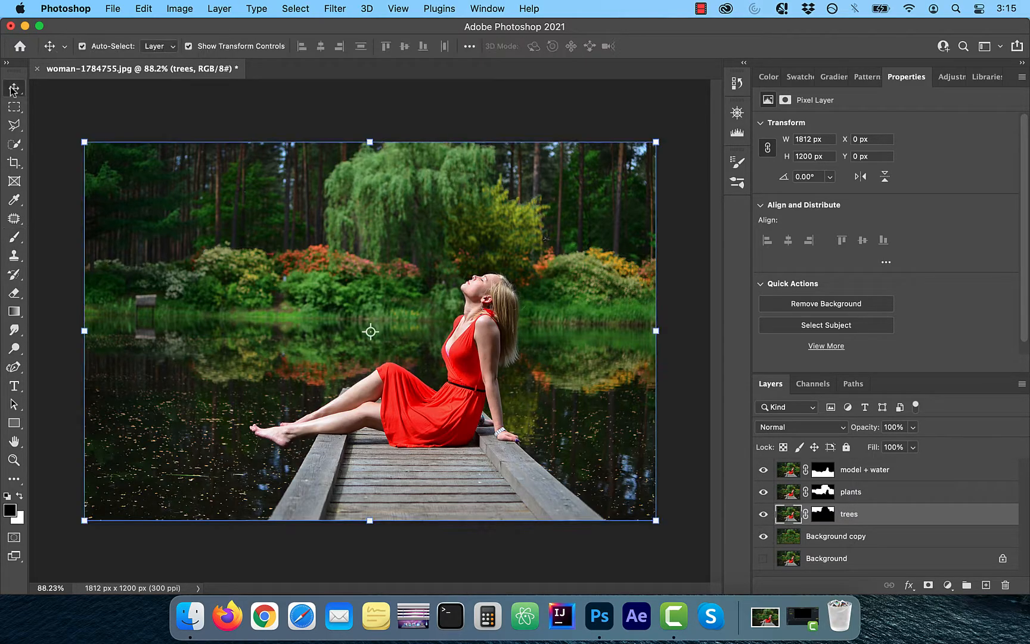
click(477, 8)
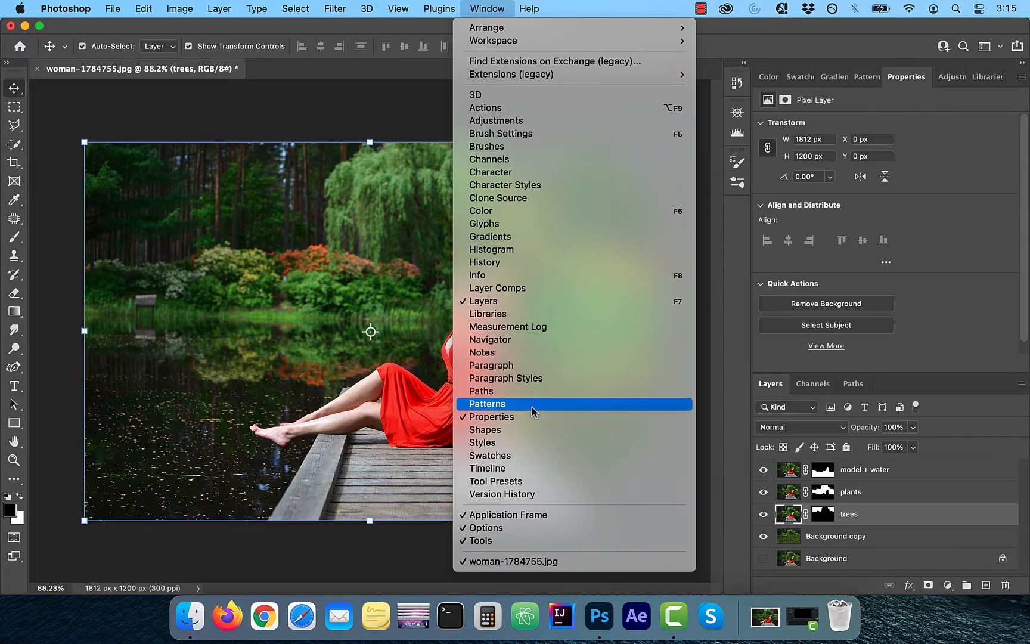
click(513, 468)
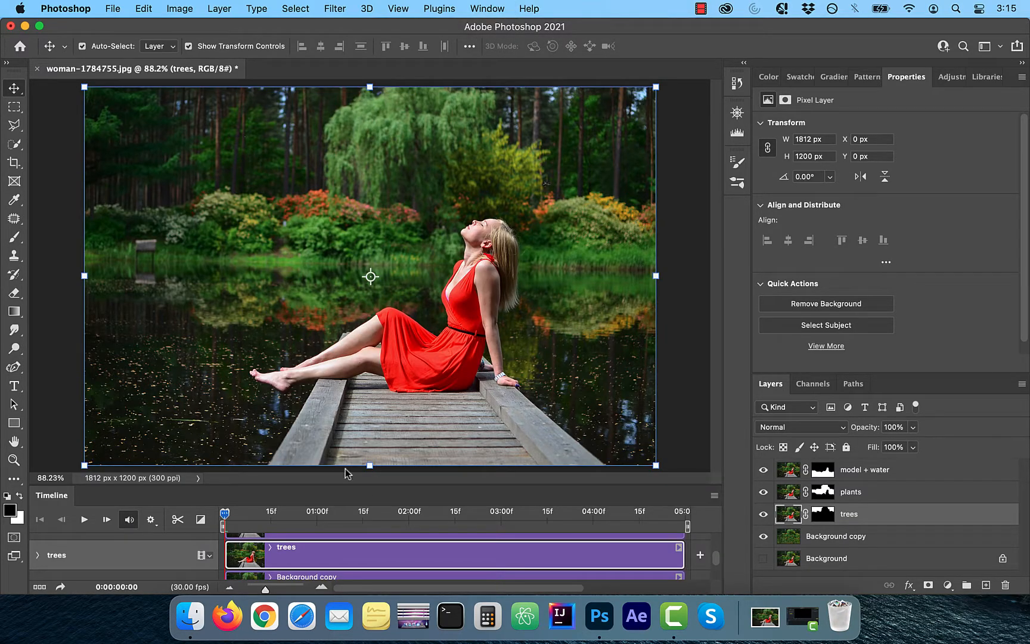
drag(379, 485, 381, 384)
scroll(359, 277, down, 5)
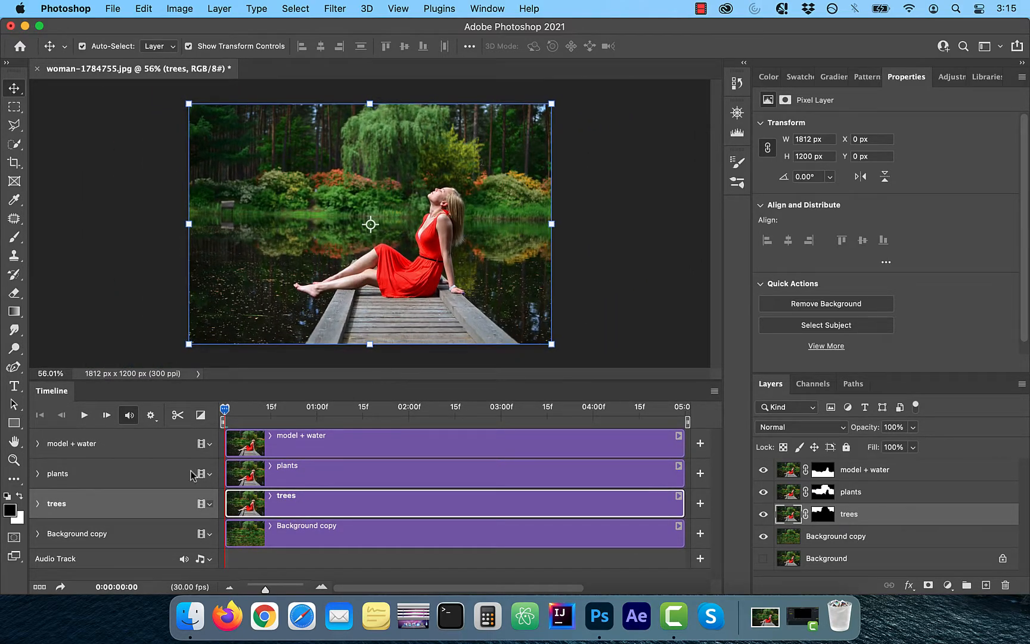
click(63, 449)
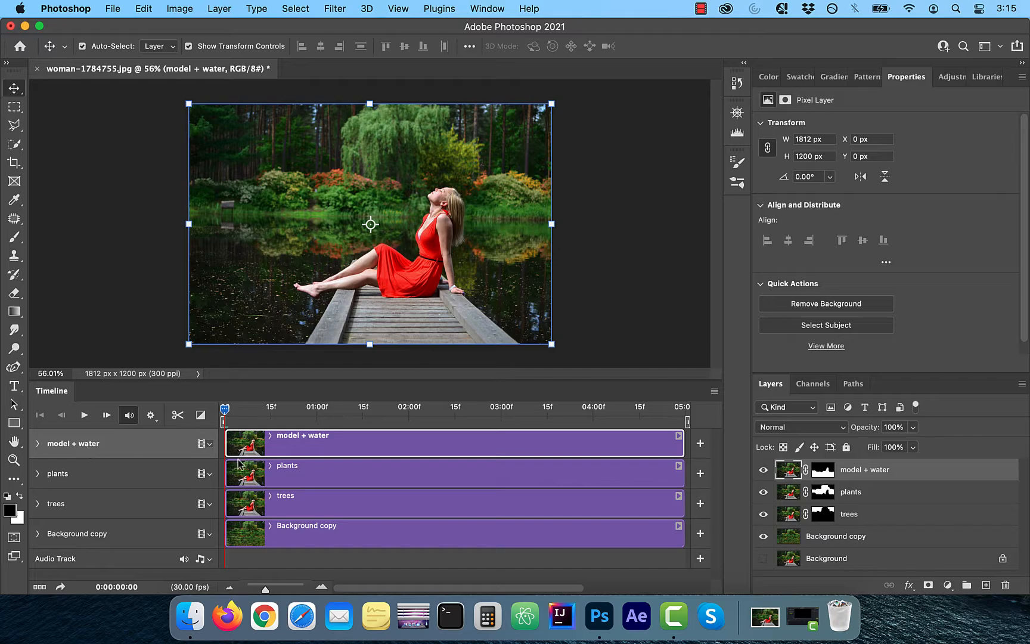
click(38, 443)
Step: Convert the model + water, plants and trees layers into separate smart objects
right_click(861, 469)
click(876, 516)
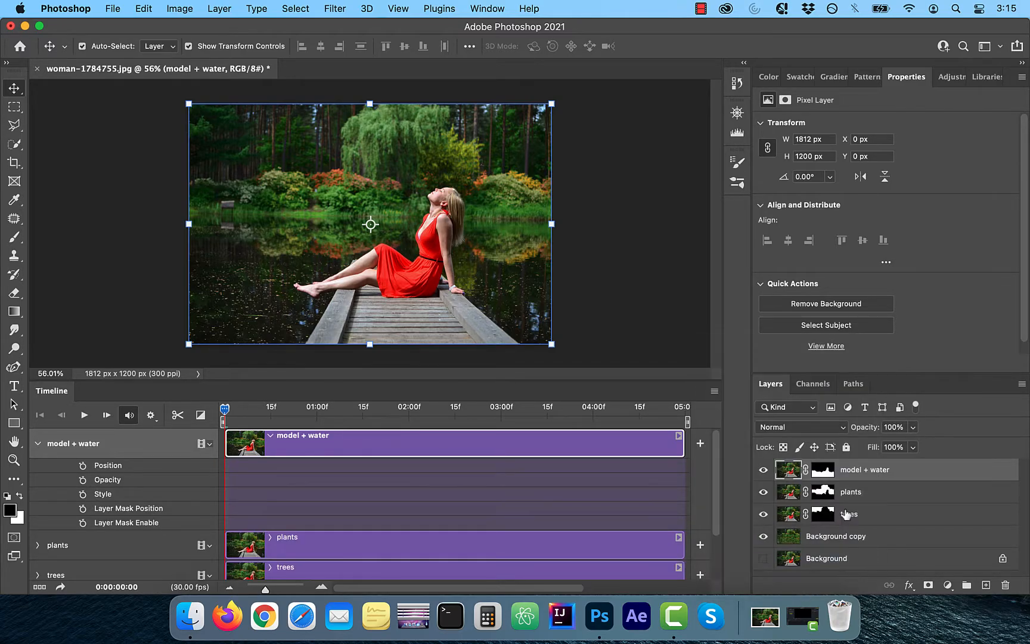
right_click(868, 492)
click(867, 518)
right_click(873, 520)
click(870, 507)
Step: Expand the model + water and plants tracks and add model + water Transform keyframes at the first frame and 0:00:04:29
click(38, 445)
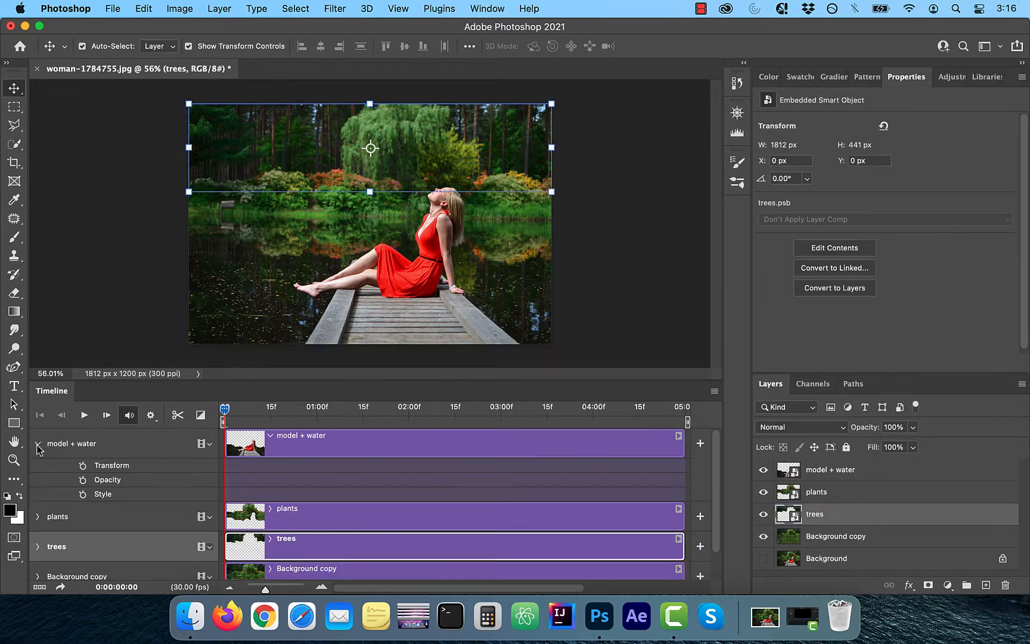
click(37, 517)
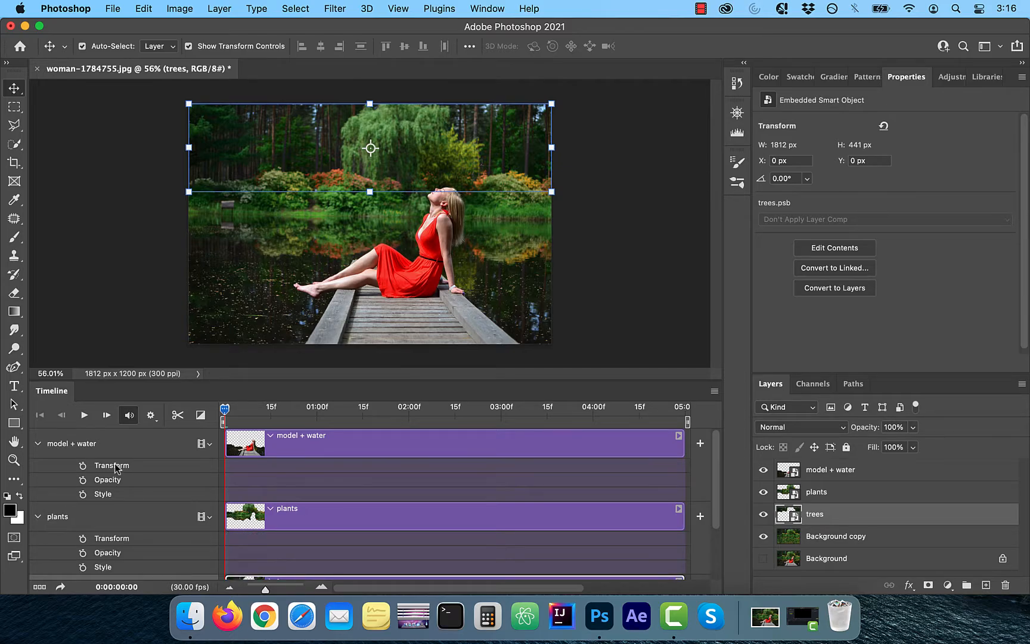
mouse_move(224, 410)
mouse_down()
mouse_move(247, 410)
mouse_move(208, 414)
mouse_up()
click(83, 465)
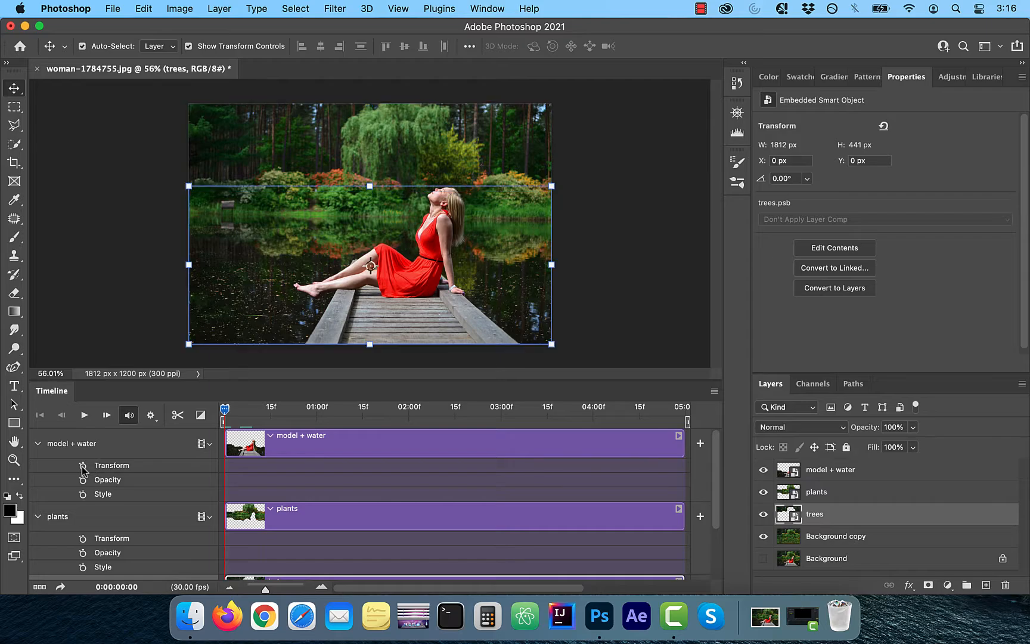
drag(228, 413, 688, 421)
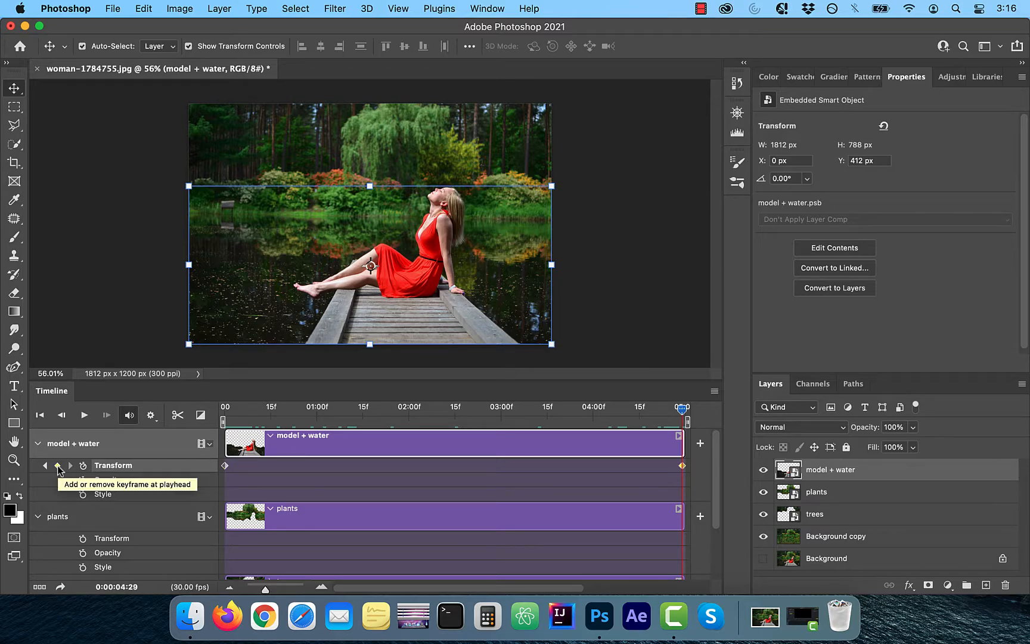
Step: Scale the model + water layer to 112% at the last frame and play the animation from the start
drag(370, 187, 368, 166)
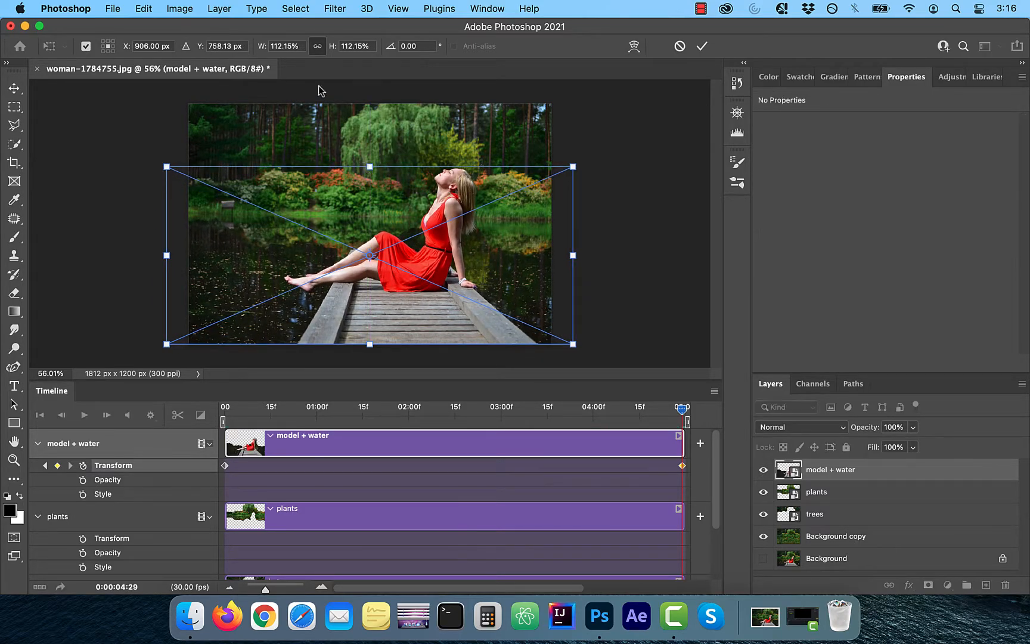
click(279, 47)
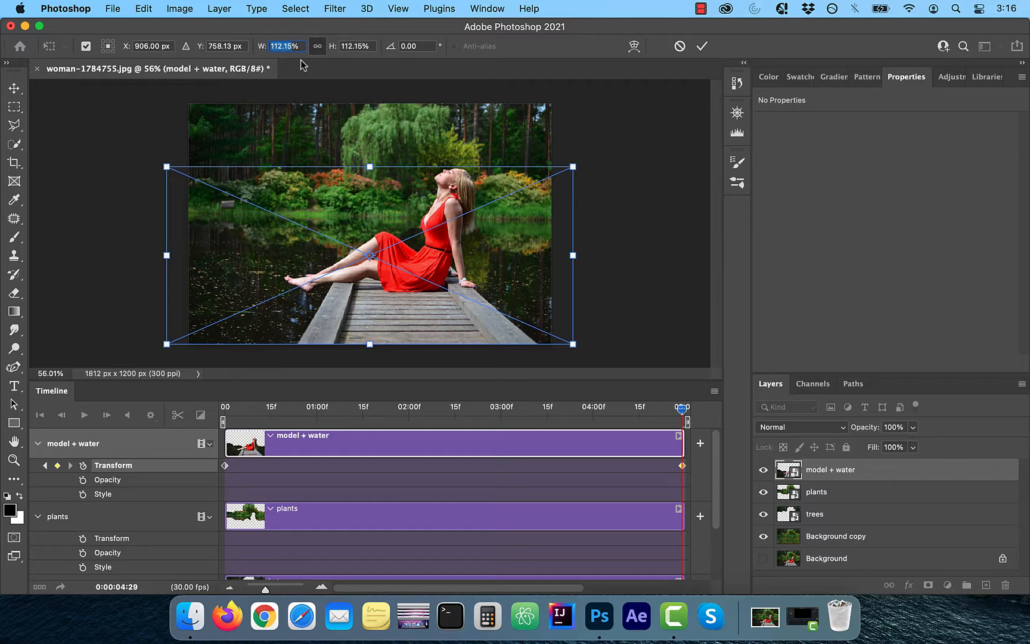
text(112)
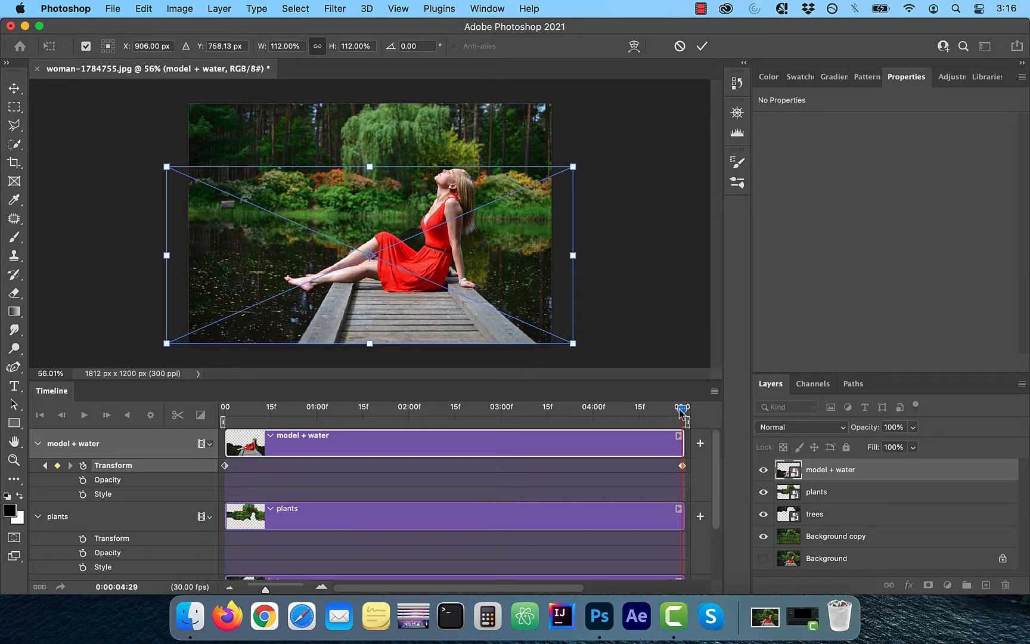
click(702, 46)
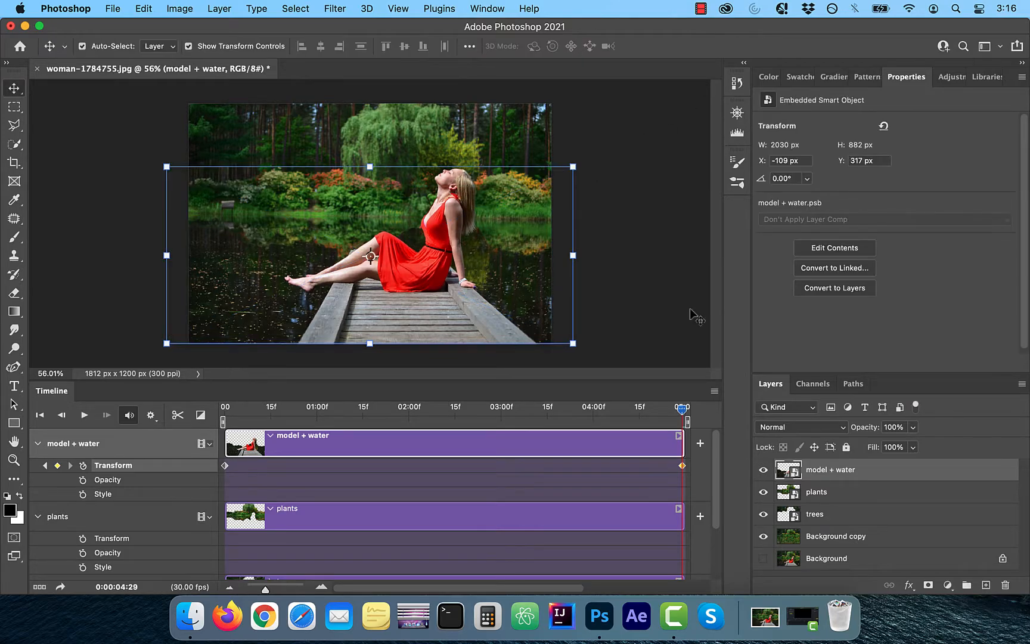
drag(672, 412, 230, 409)
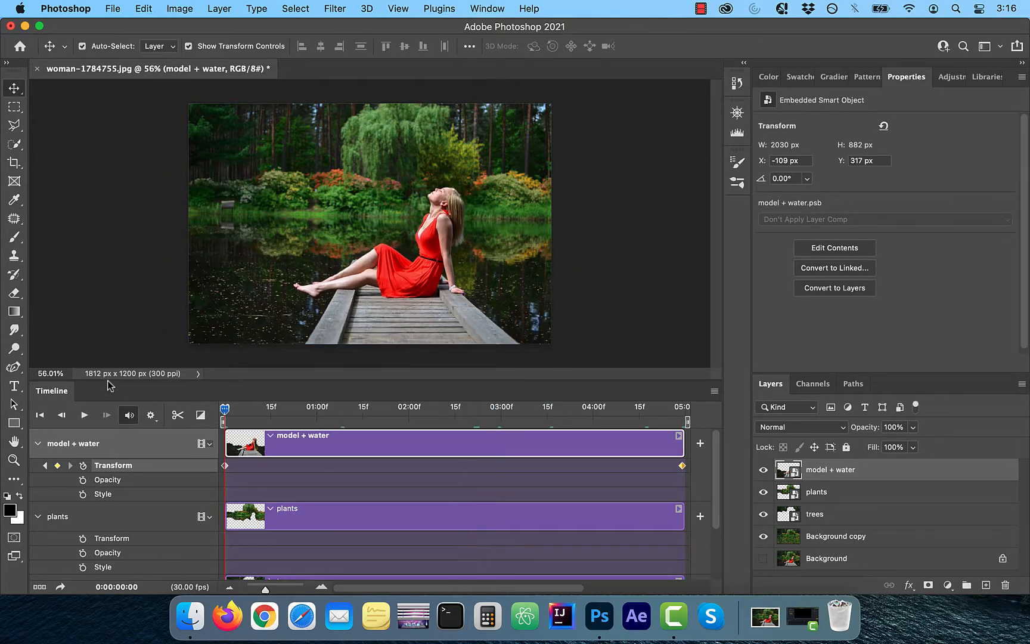
key(space)
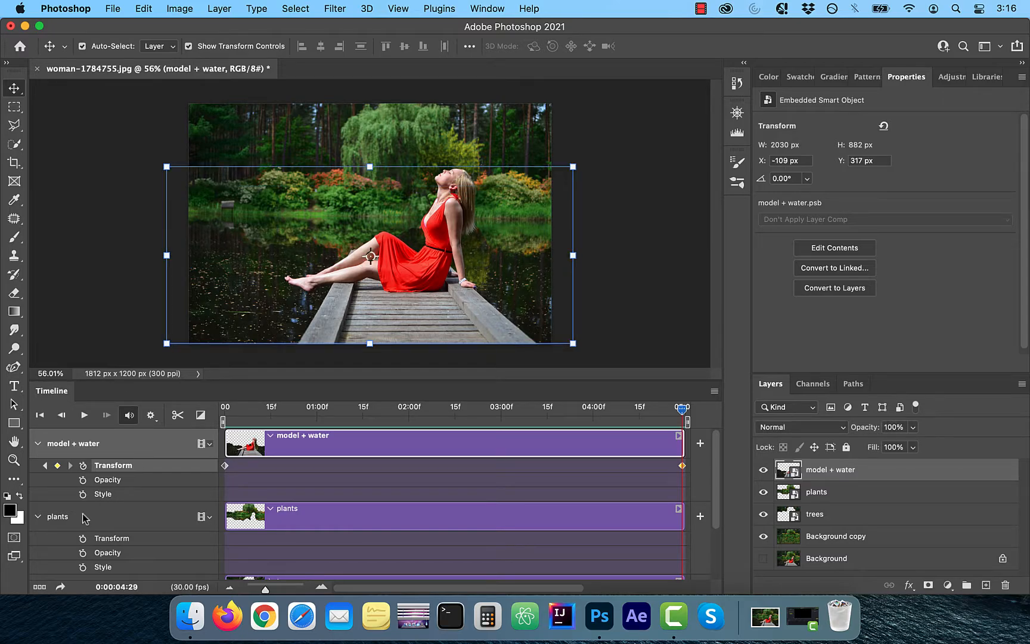
Step: Add Transform keyframes to the plants track at the first frame and at 0:00:04:29
drag(682, 413, 582, 412)
click(82, 539)
click(57, 539)
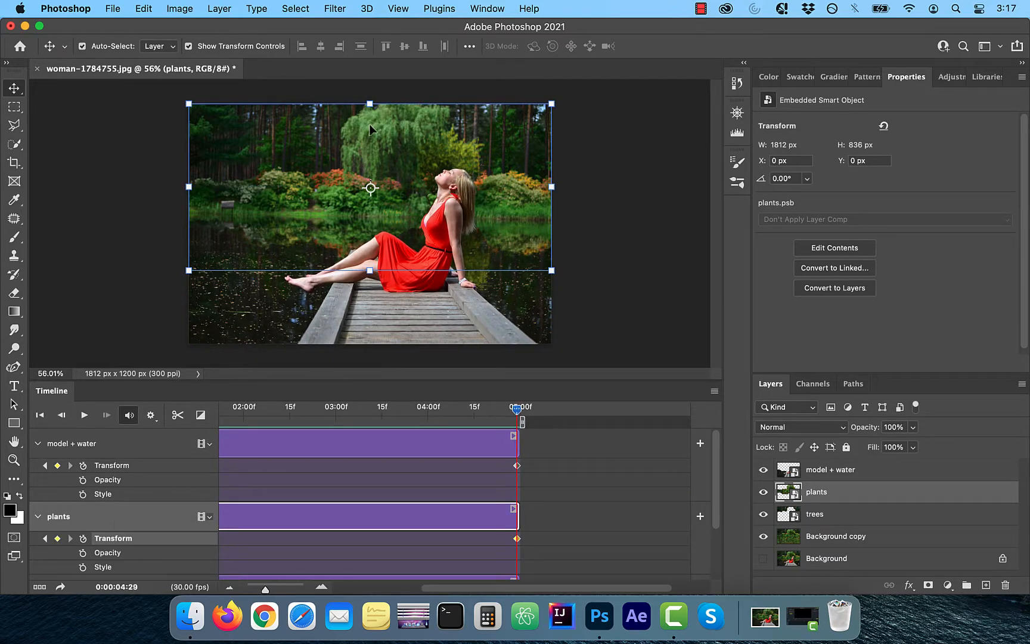
Step: Scale the plants layer to 109% at the last frame and play the animation from the start
drag(370, 104, 370, 90)
double_click(280, 46)
text(109)
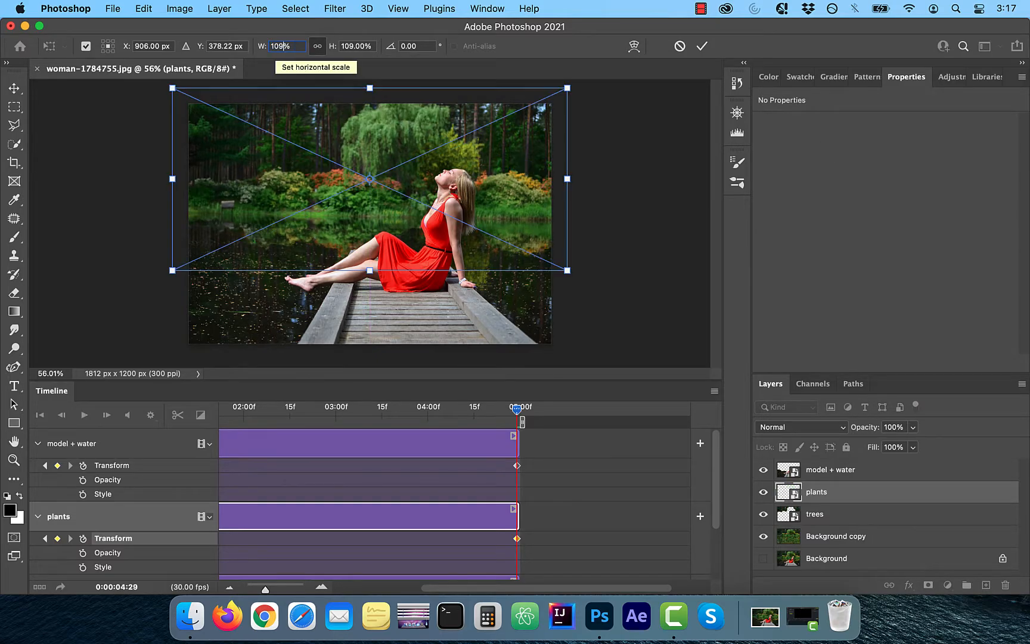
click(702, 46)
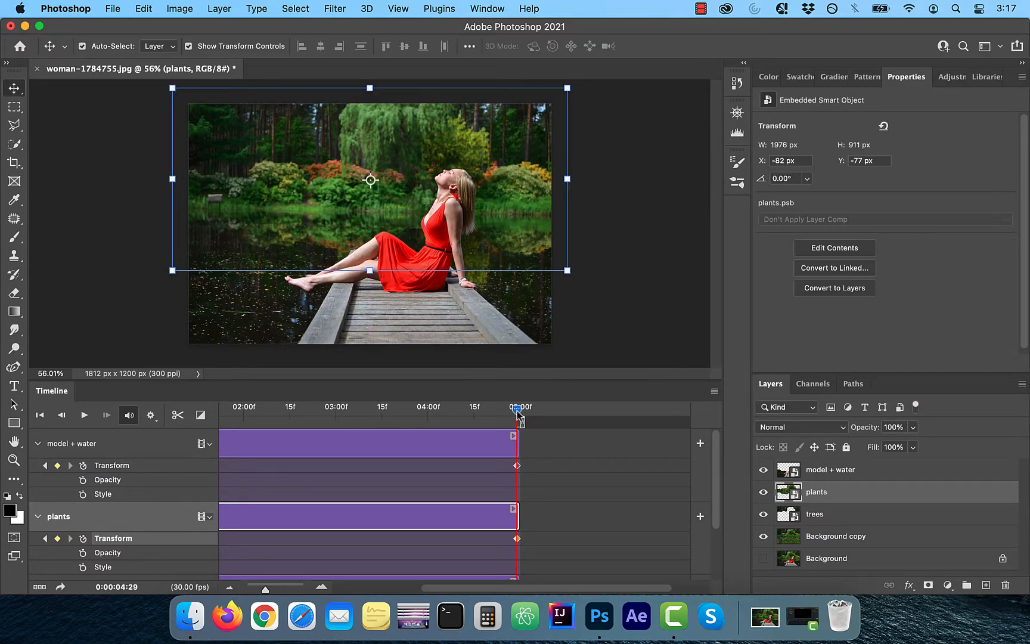
key(space)
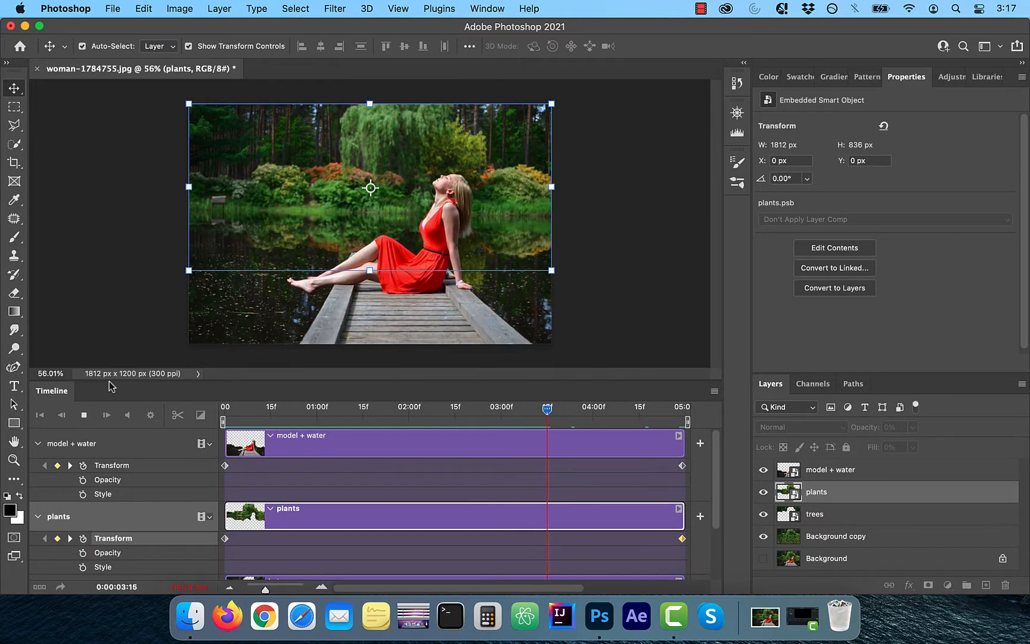
key(space)
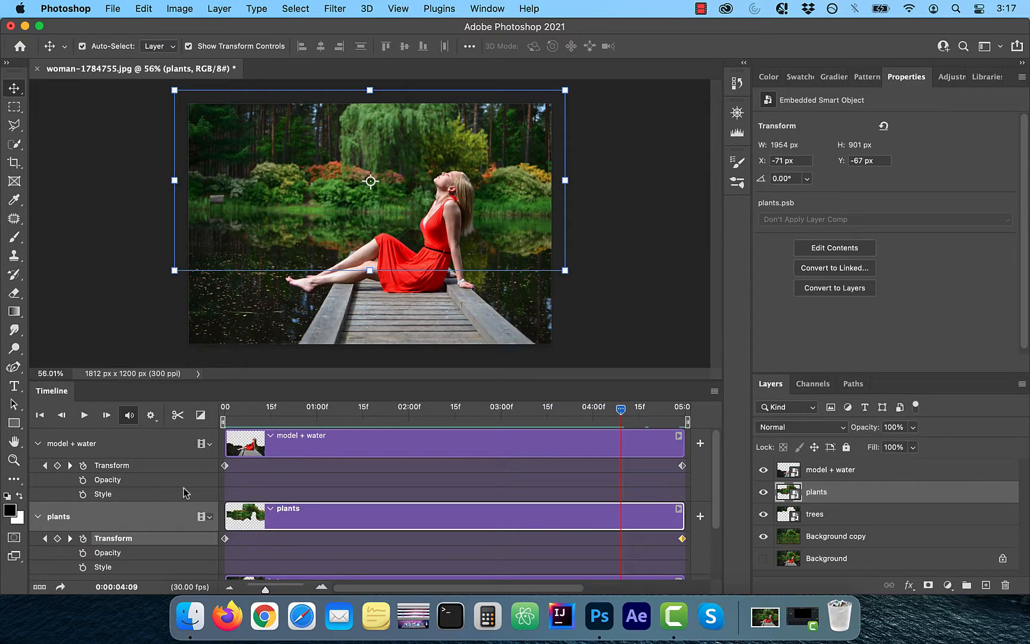
Step: Collapse the other tracks, expand trees, and add its Transform keyframes at the first frame and 0:00:04:29
click(38, 517)
click(39, 445)
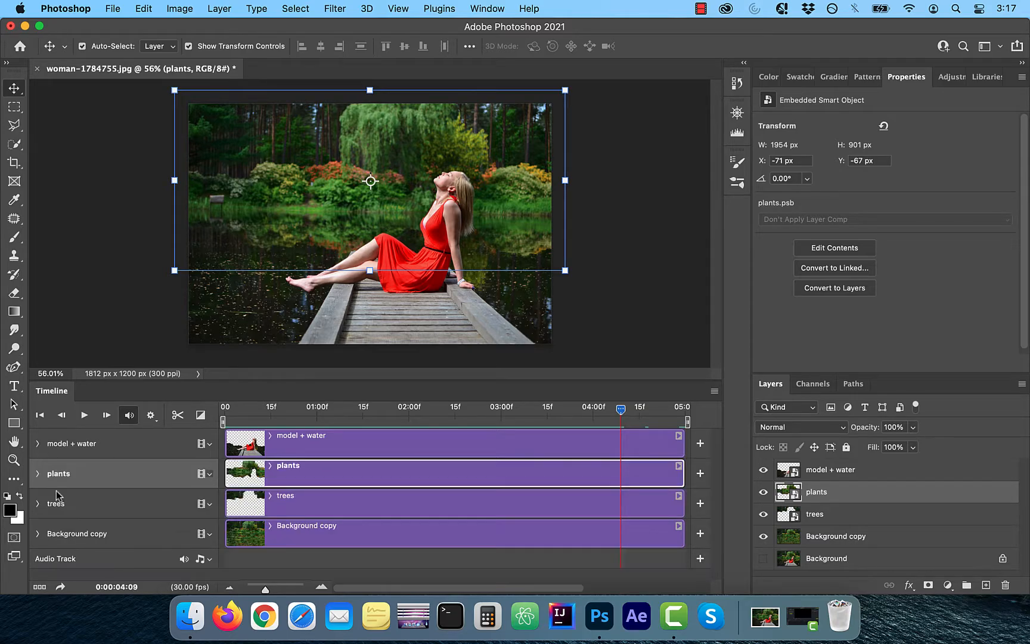
click(35, 504)
click(226, 411)
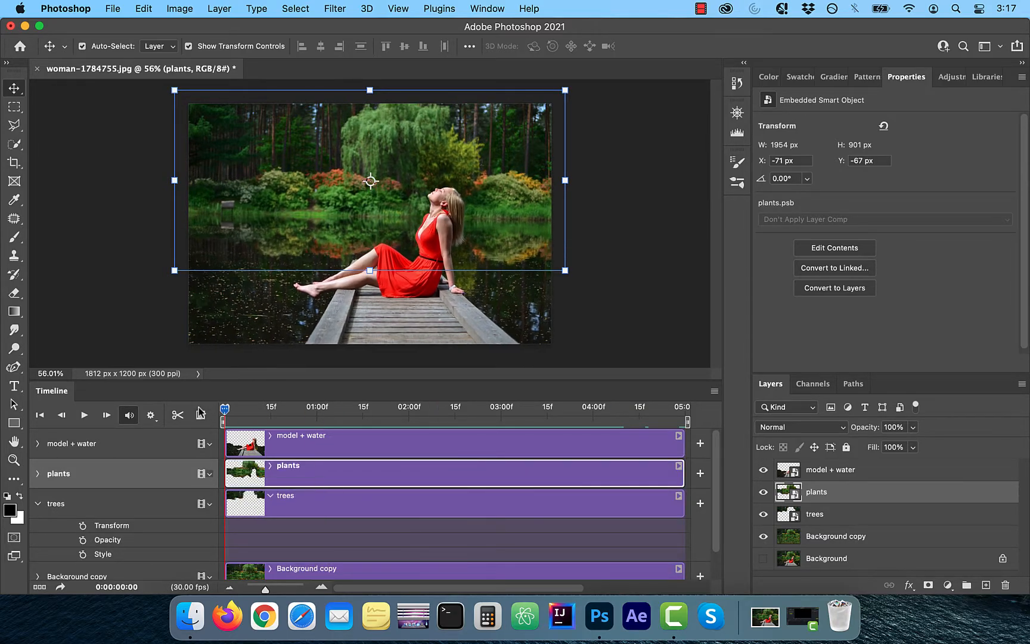
click(113, 499)
drag(225, 411, 685, 410)
click(57, 526)
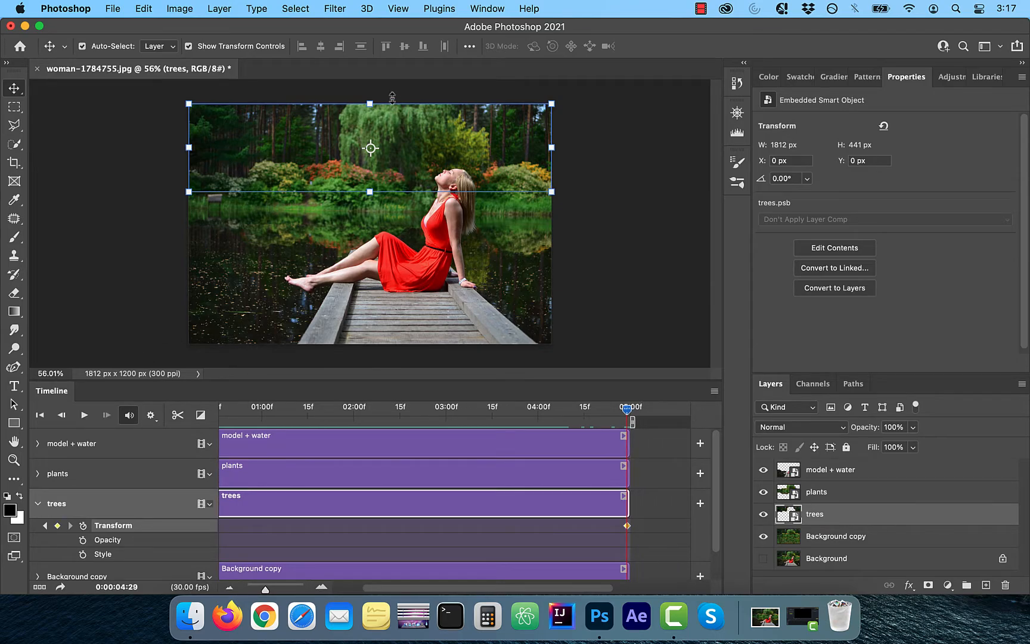
Step: Scale the trees layer to 107% at the last frame
mouse_move(369, 103)
mouse_down()
mouse_move(369, 85)
mouse_move(369, 96)
mouse_up()
click(285, 45)
text(107)
key(Return)
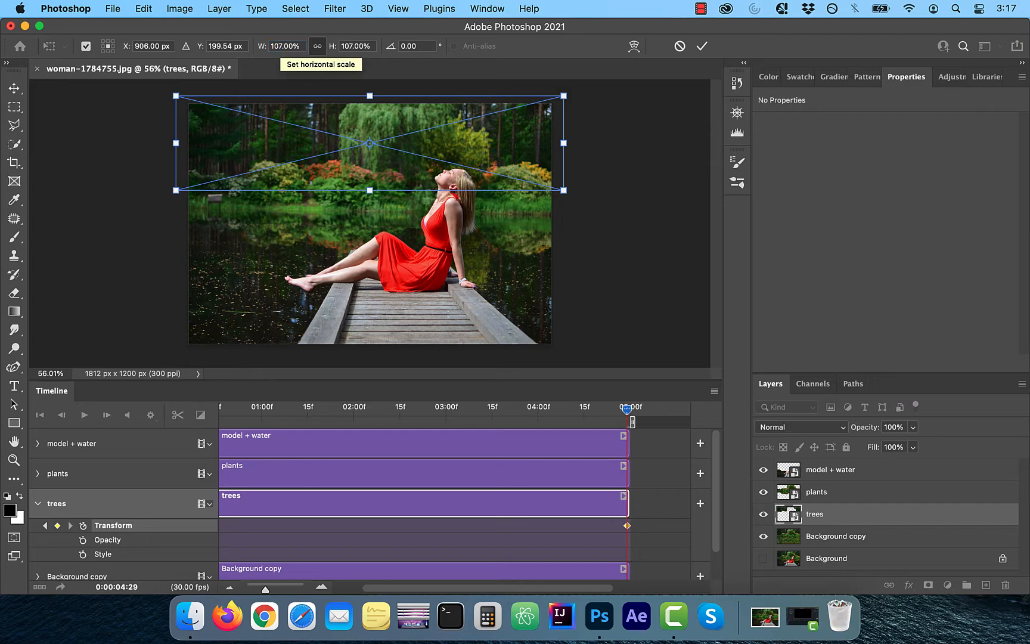
click(702, 46)
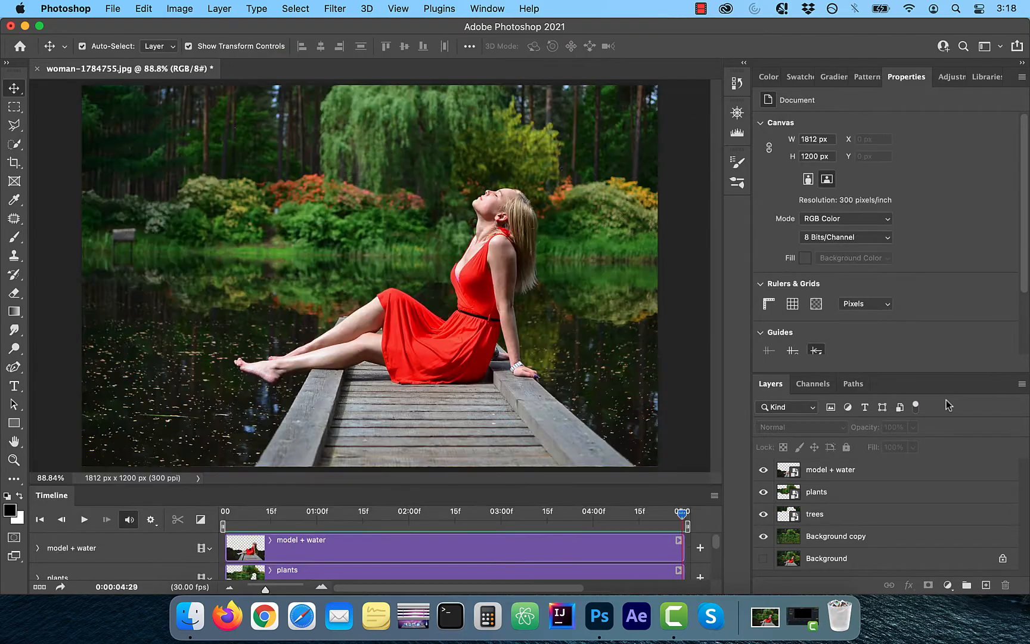
Step: Play back the full animation and dismiss the Render Video settings without rendering
key(space)
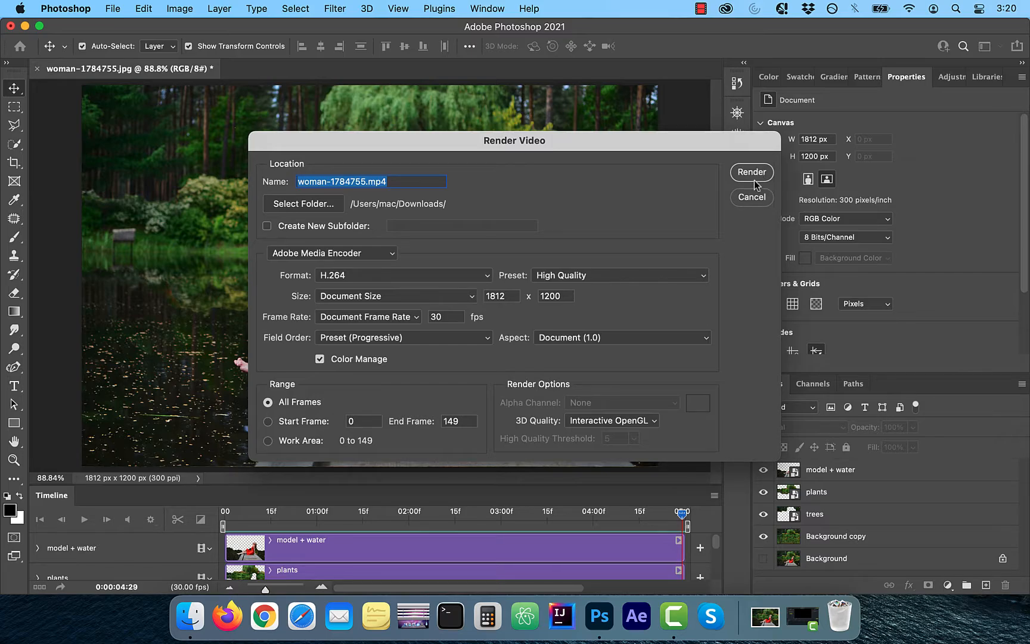
click(751, 198)
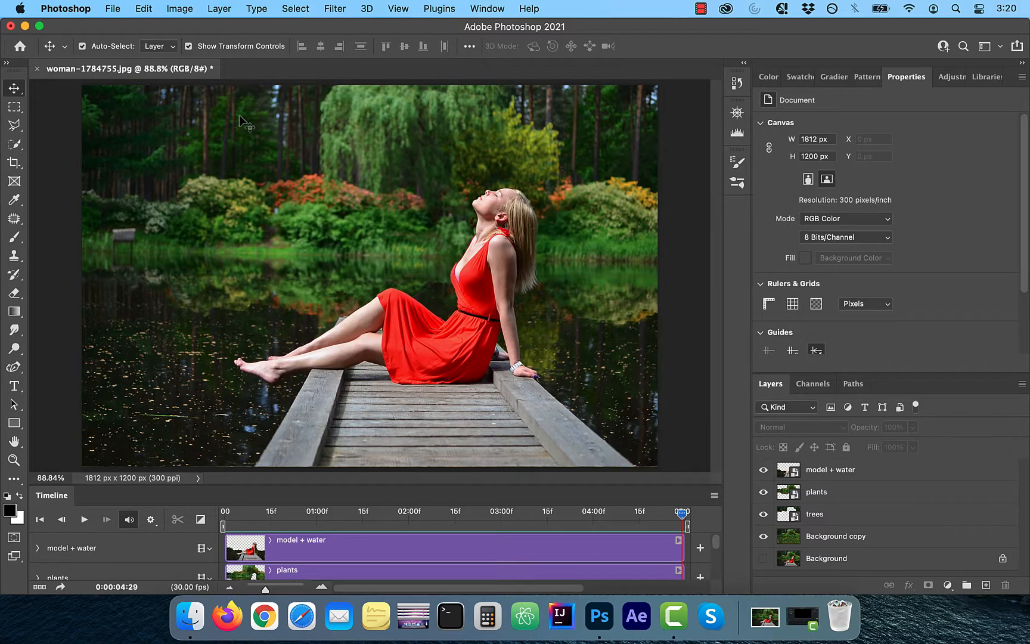
Step: Open Save for Web (Legacy) for the animation and choose GIF as the export format
click(115, 9)
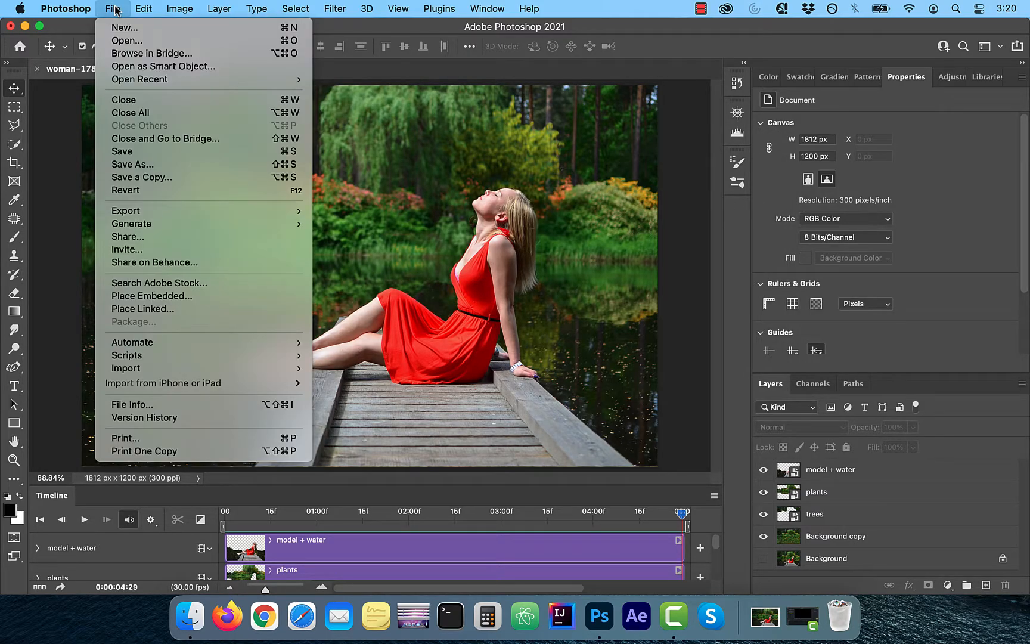
mouse_move(148, 215)
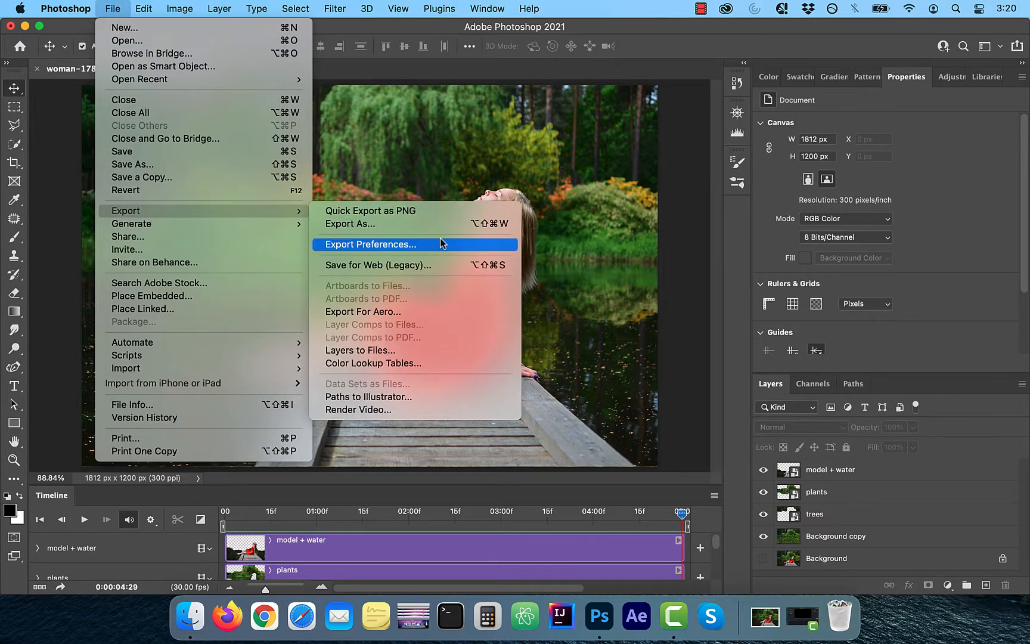
click(428, 267)
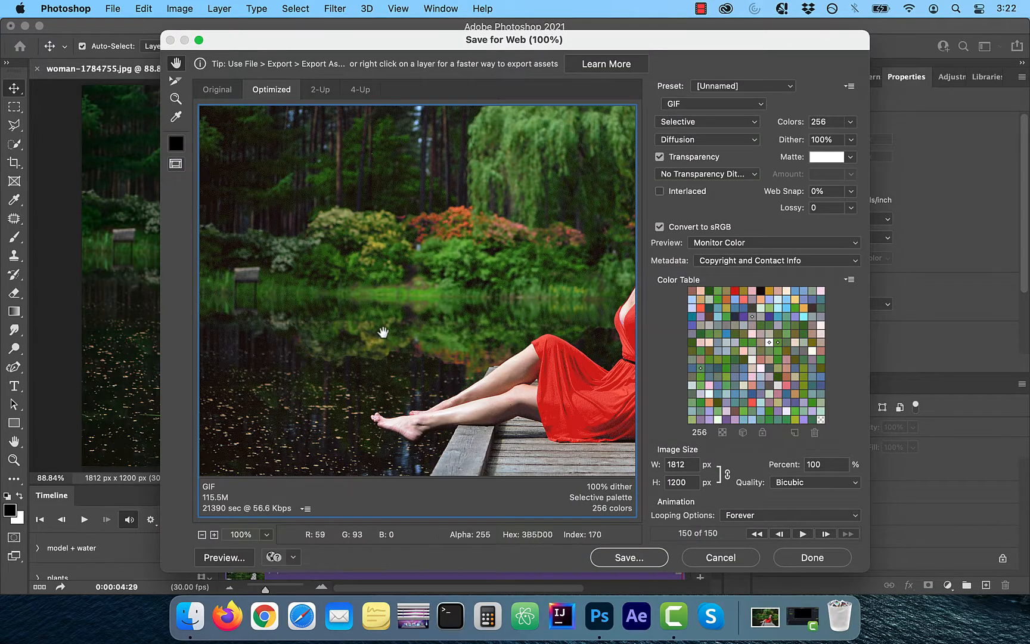
click(691, 105)
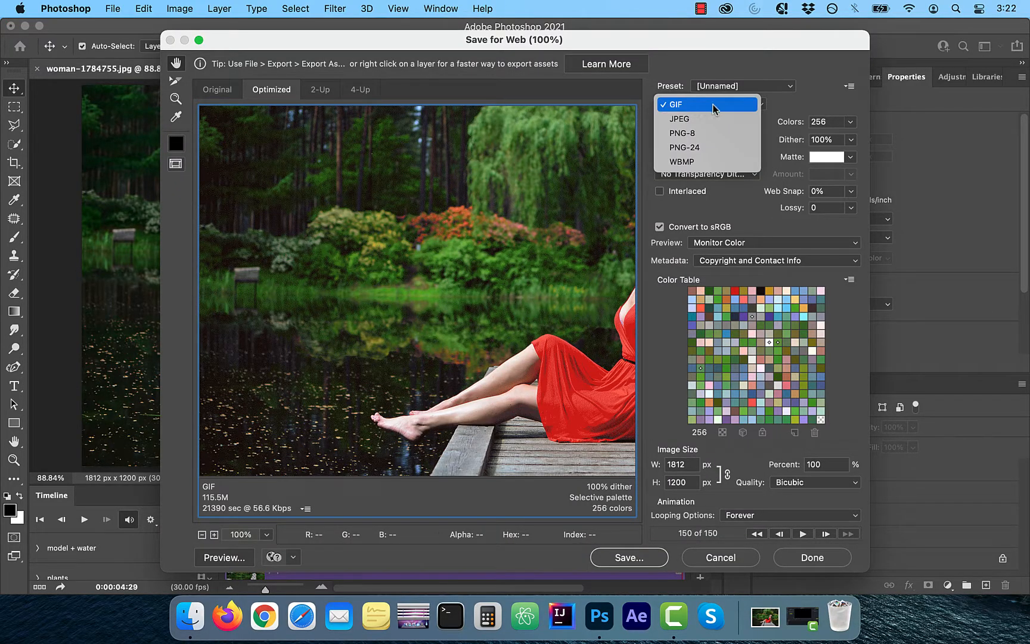
click(714, 109)
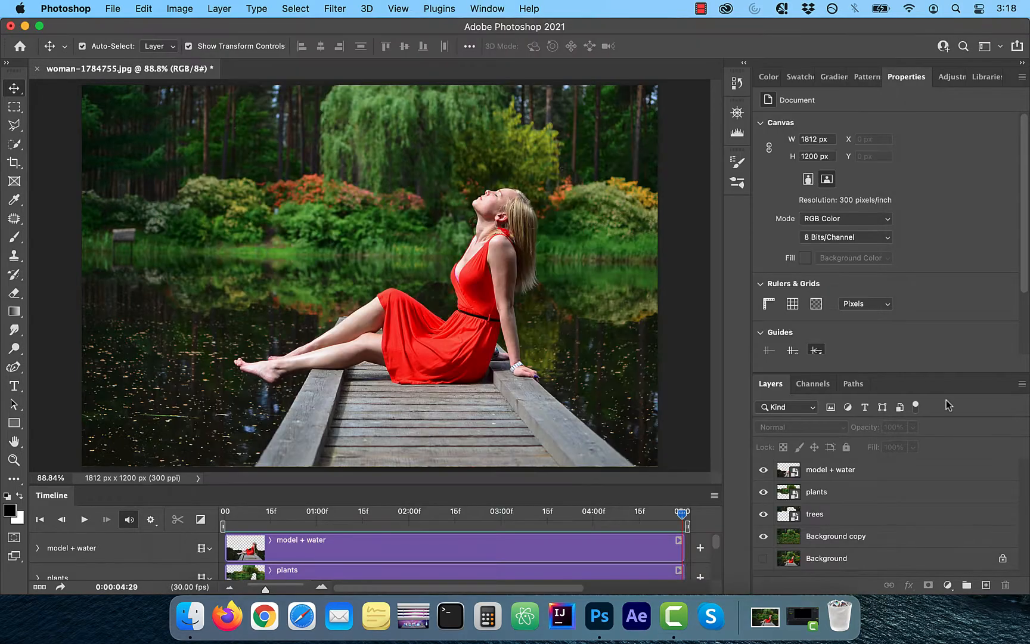
Step: Play the finished three-layer parallax animation on the timeline
key(space)
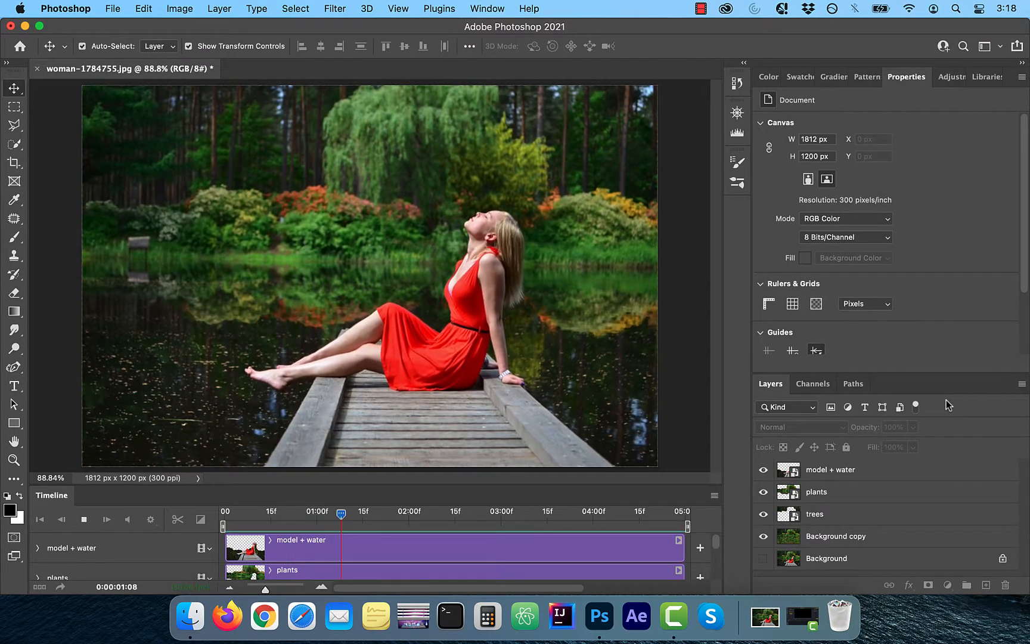